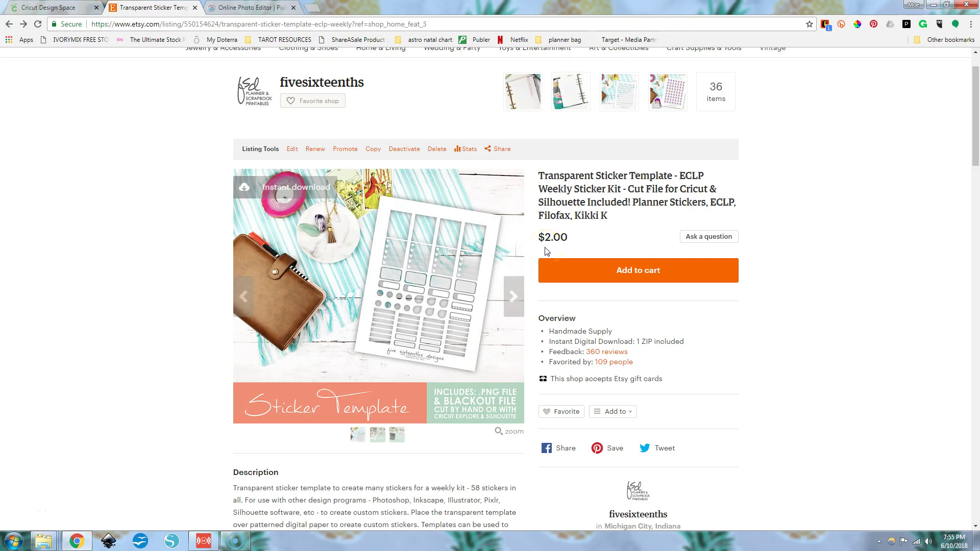
Step: Show the 'Sized perfectly' chevron sticker sheet photo as the Etsy listing's main image
left_click(386, 313)
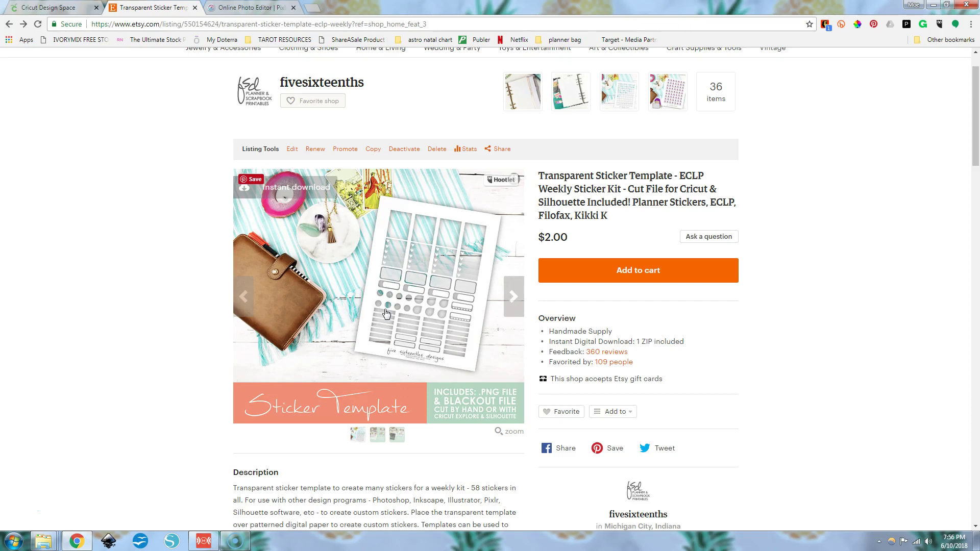
left_click(377, 434)
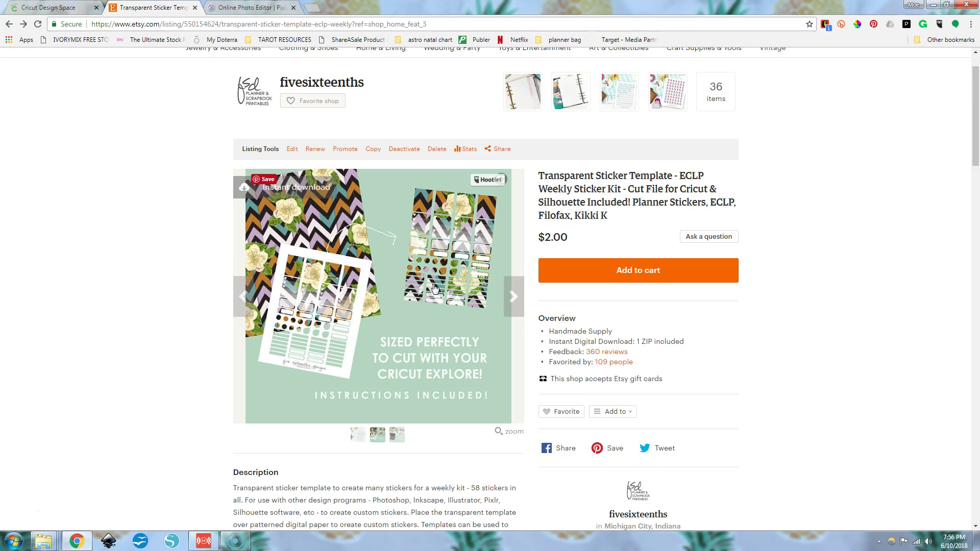
Step: Switch to Pixlr Editor with the 2110x2833 px Patterns (3) leafy sticker sheet
left_click(267, 9)
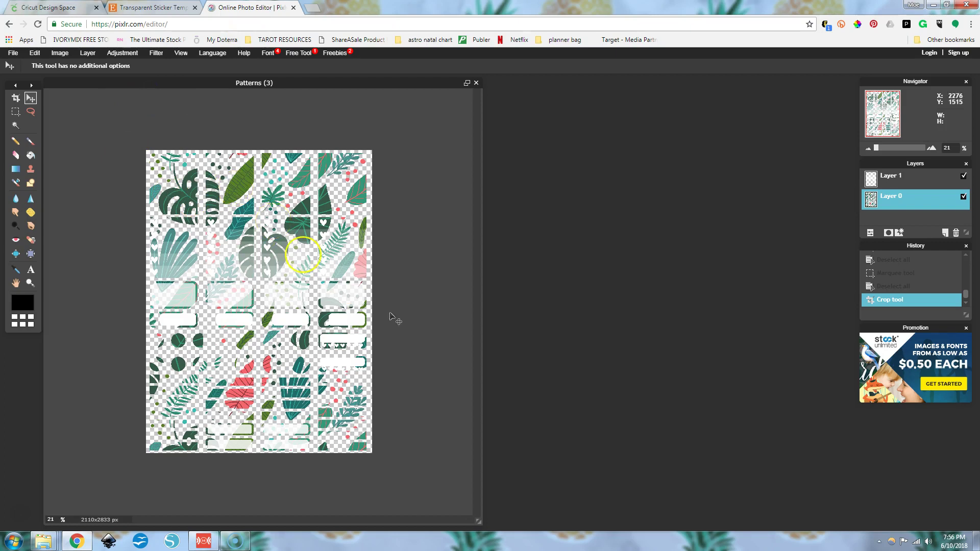
left_click(304, 258)
left_click(284, 159)
left_click(277, 184)
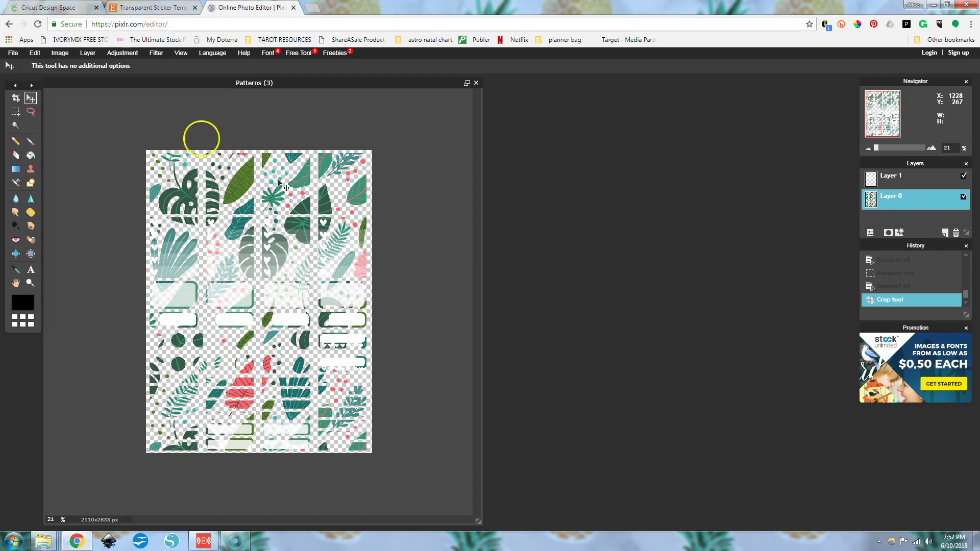
Step: Save 'Patterns (3)' as a transparent full-quality PNG into Weekly Kit Five Sixteenths Designs
left_click(14, 53)
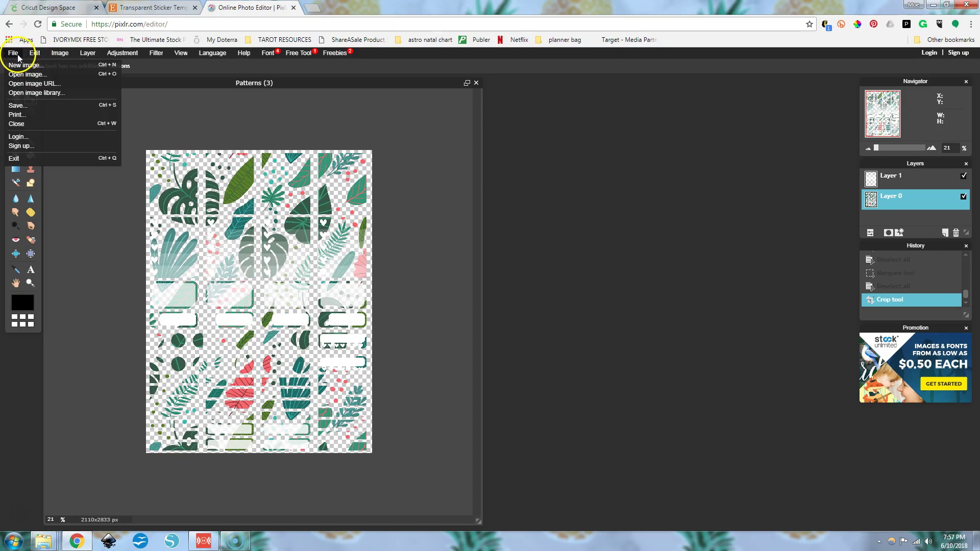
left_click(36, 105)
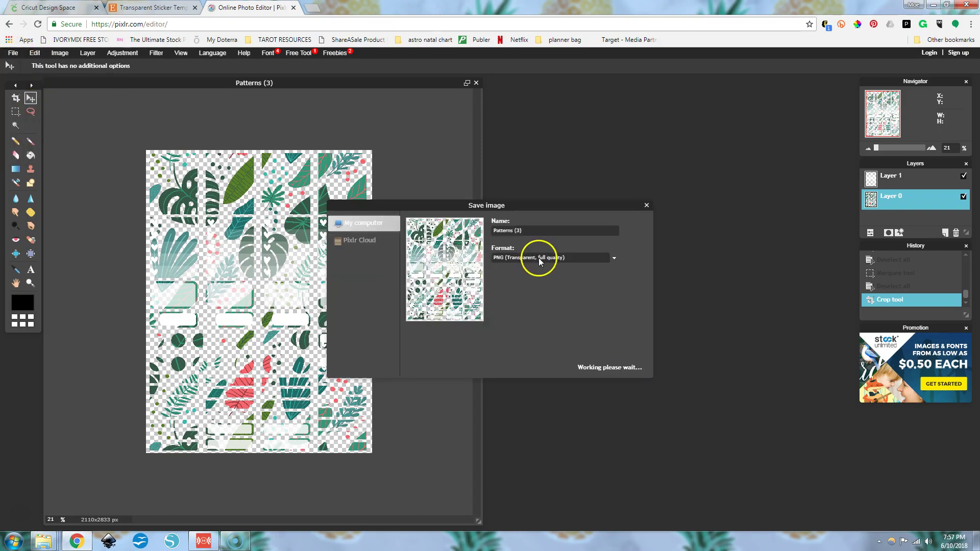
left_click(628, 366)
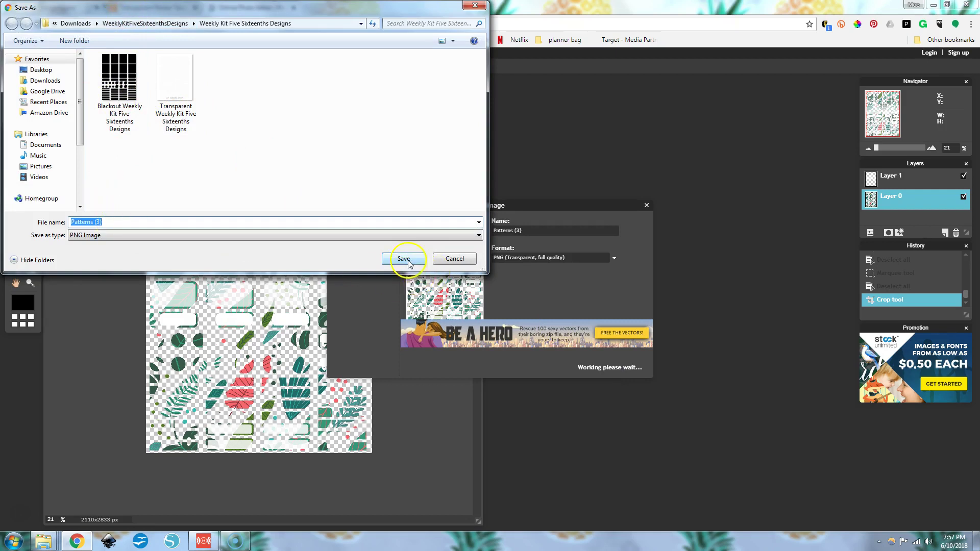
left_click(110, 83)
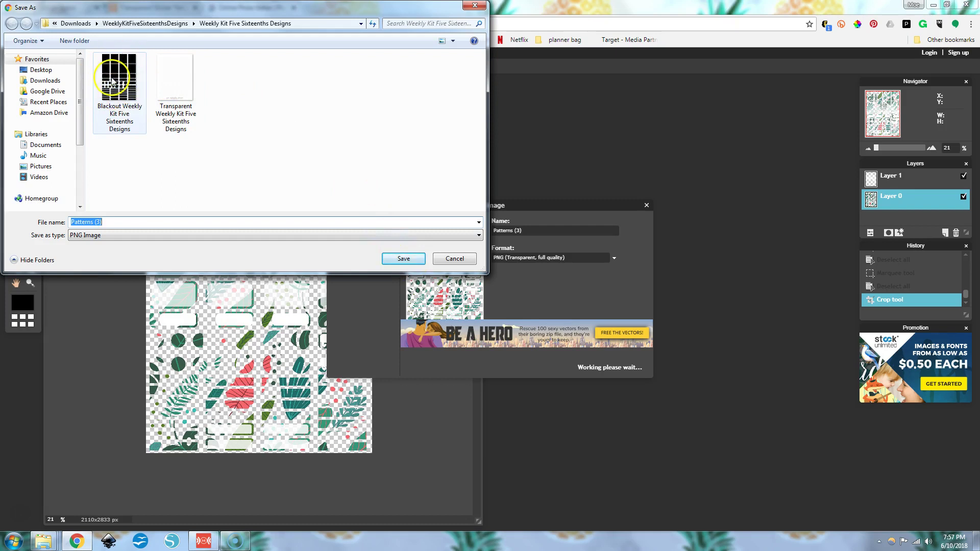
left_click(392, 262)
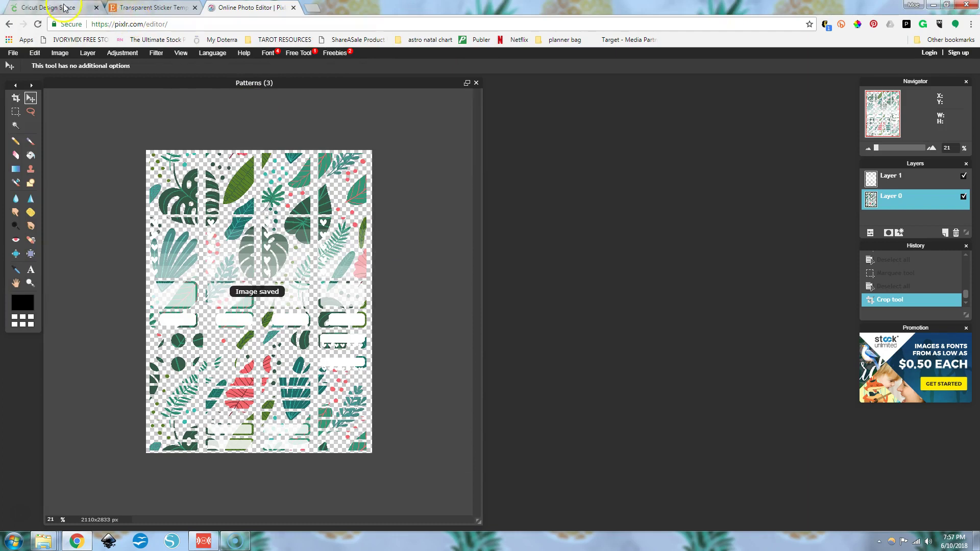
Step: Upload the Patterns (3) file into Cricut Design Space as a Complex image
left_click(65, 8)
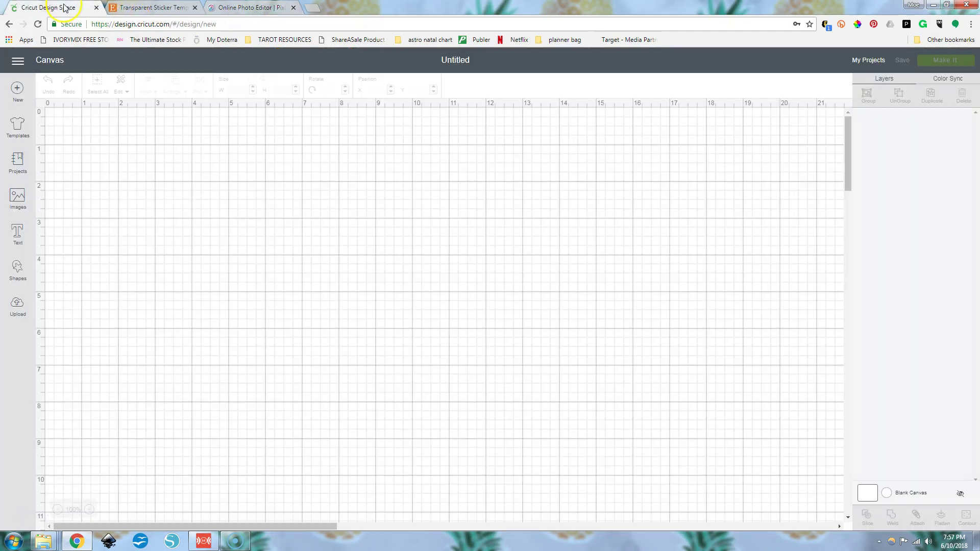
left_click(12, 309)
left_click(263, 265)
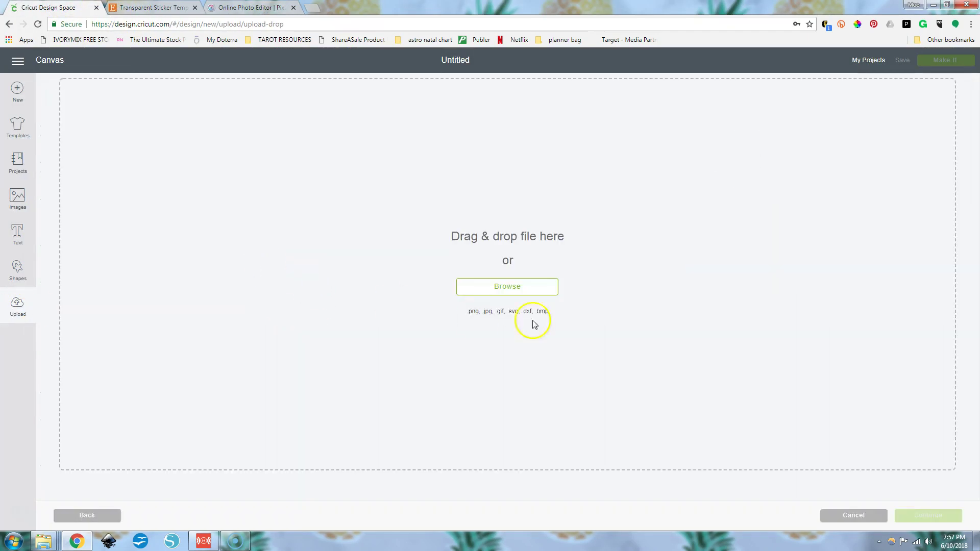
left_click(516, 287)
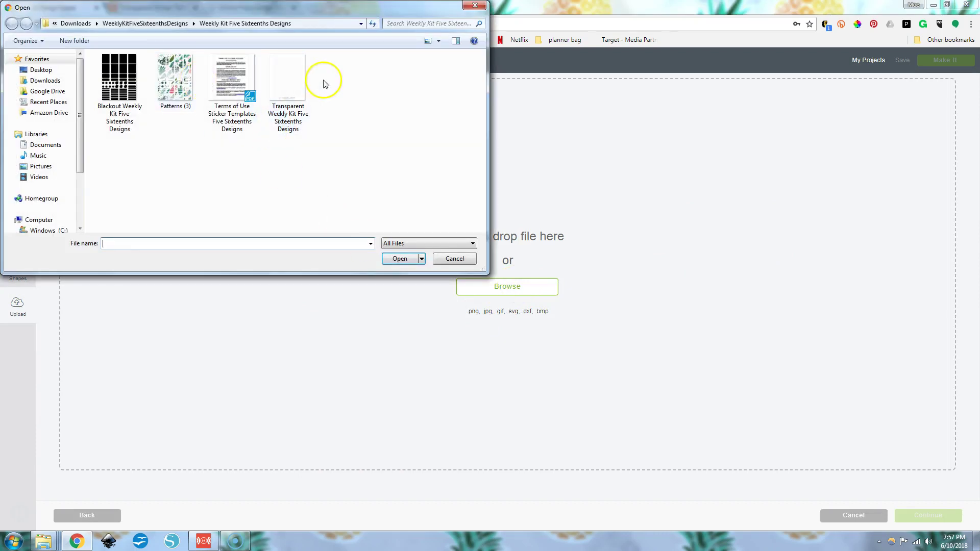
left_click(174, 84)
left_click(403, 260)
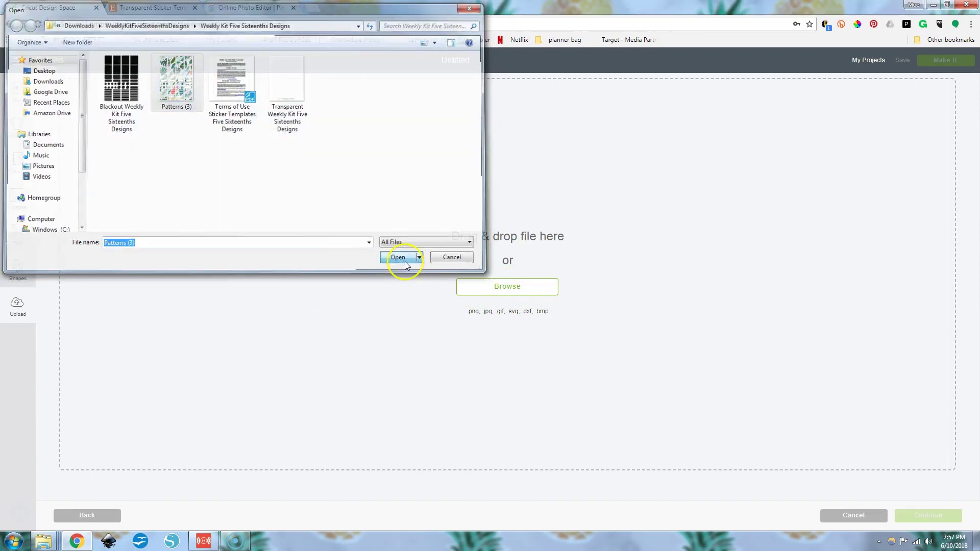
left_click(638, 313)
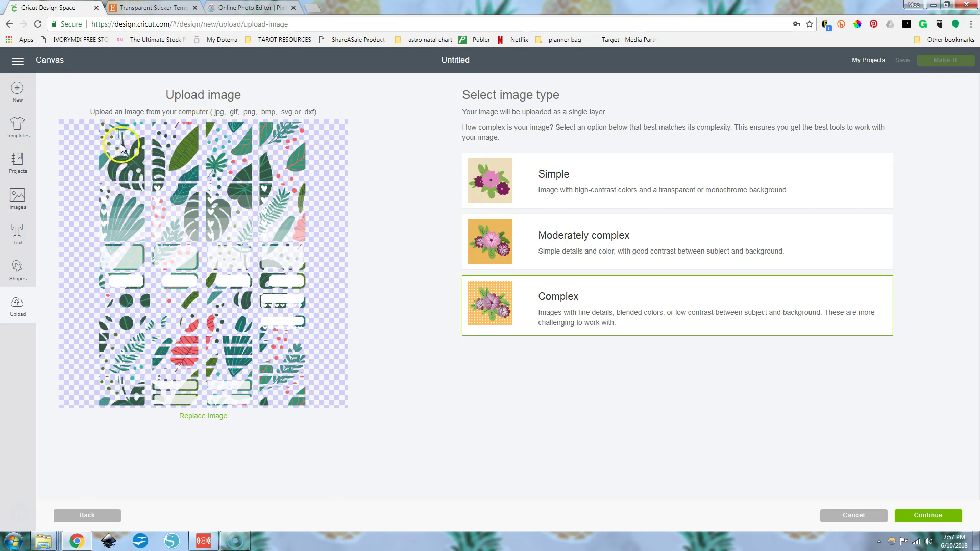
left_click(928, 515)
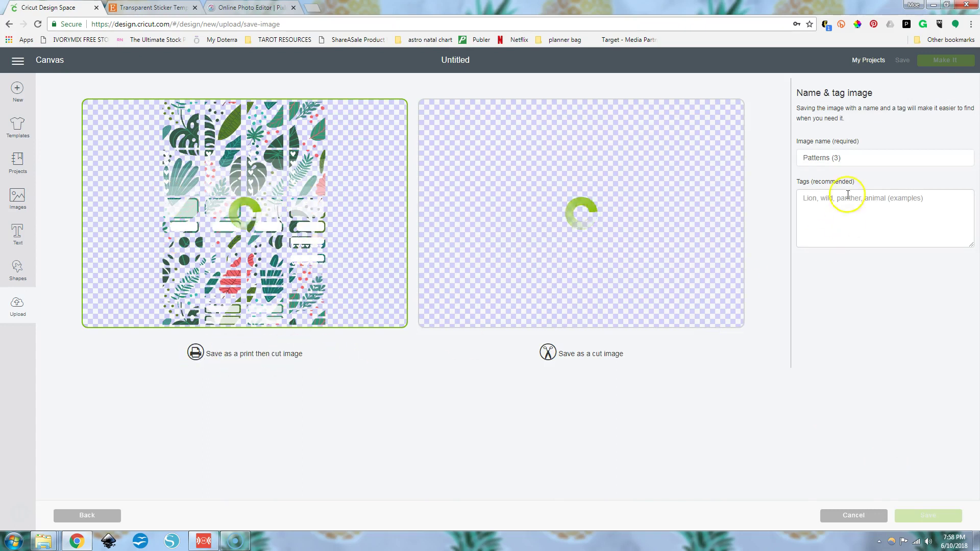
Step: Keep the name 'Patterns (3)' and save the upload as a print-then-cut image
triple_click(852, 157)
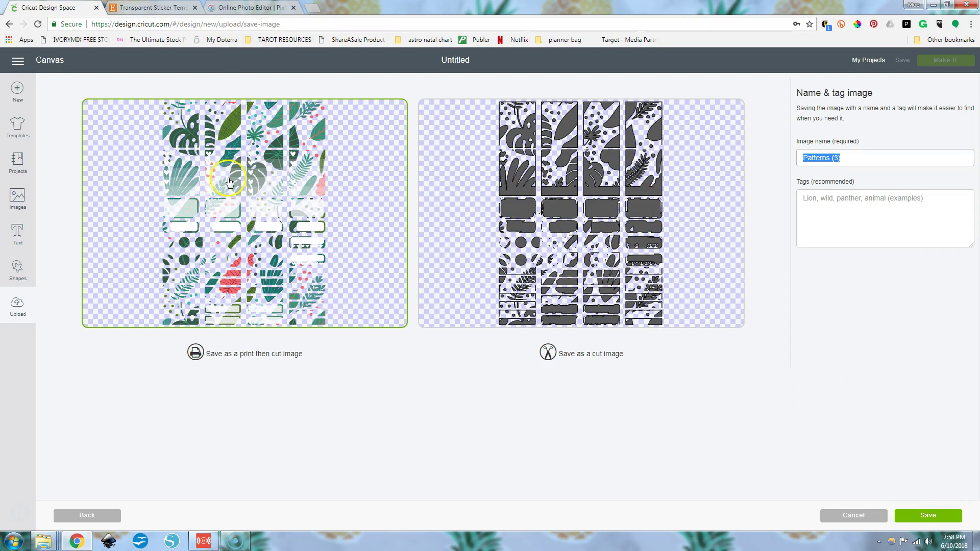
left_click(926, 516)
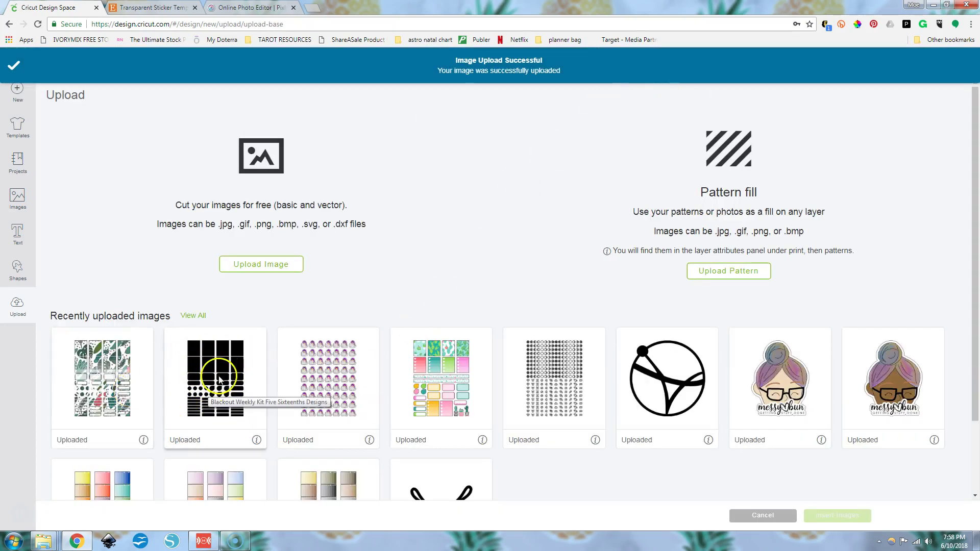
Step: Upload the Blackout Weekly Kit Five Sixteenths Designs file as a Complex image
left_click(263, 265)
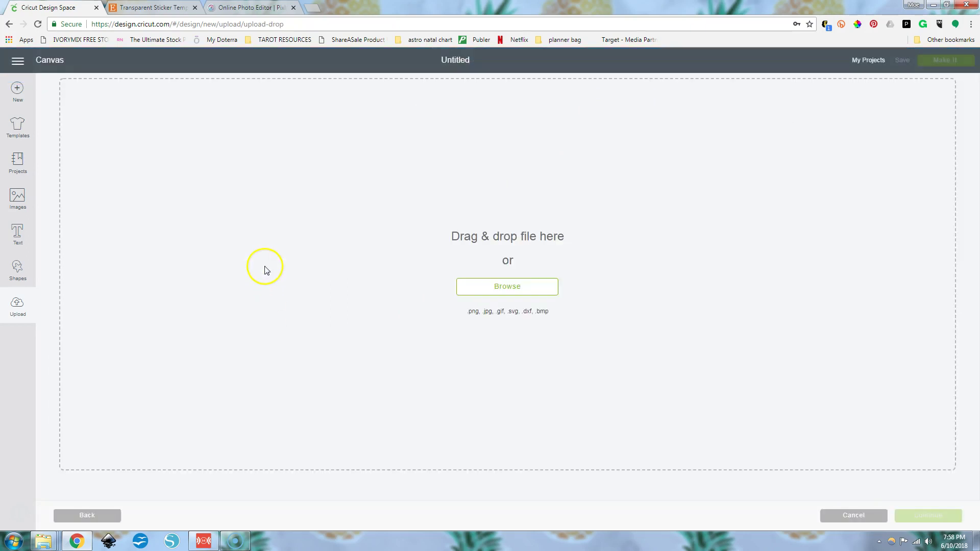
left_click(499, 289)
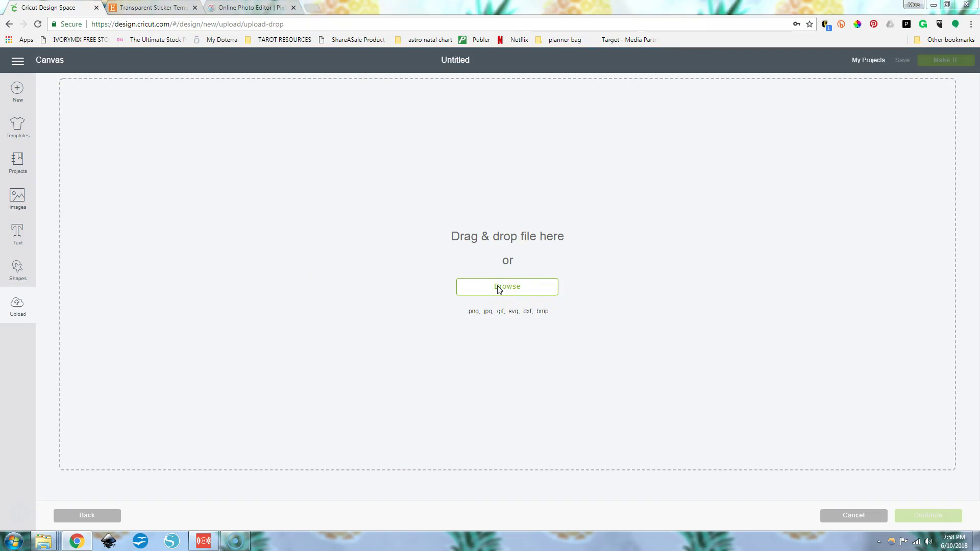
left_click(125, 83)
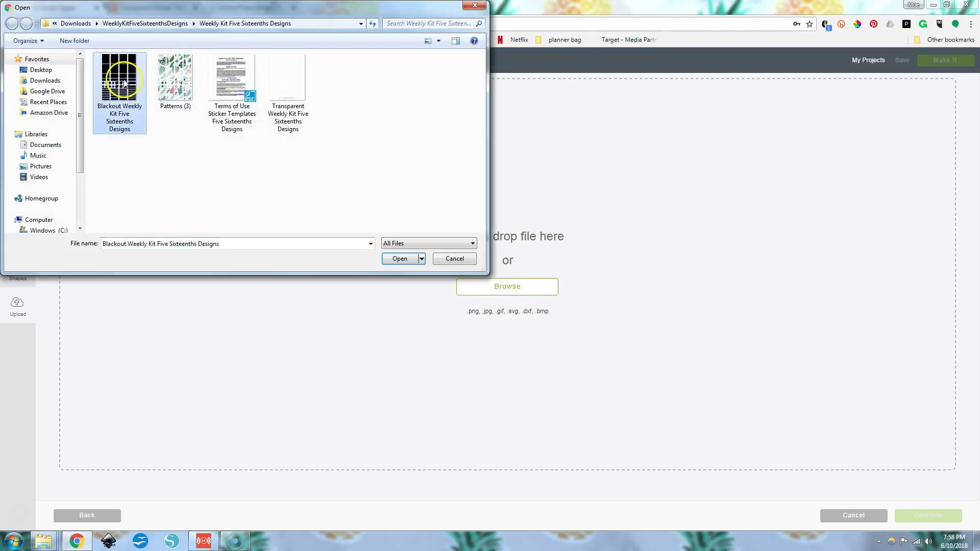
left_click(400, 258)
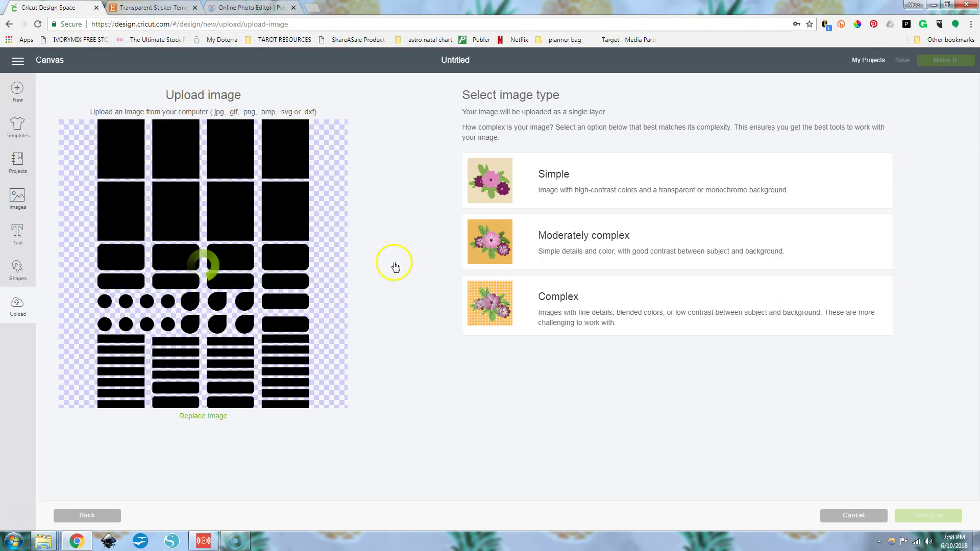
left_click(606, 307)
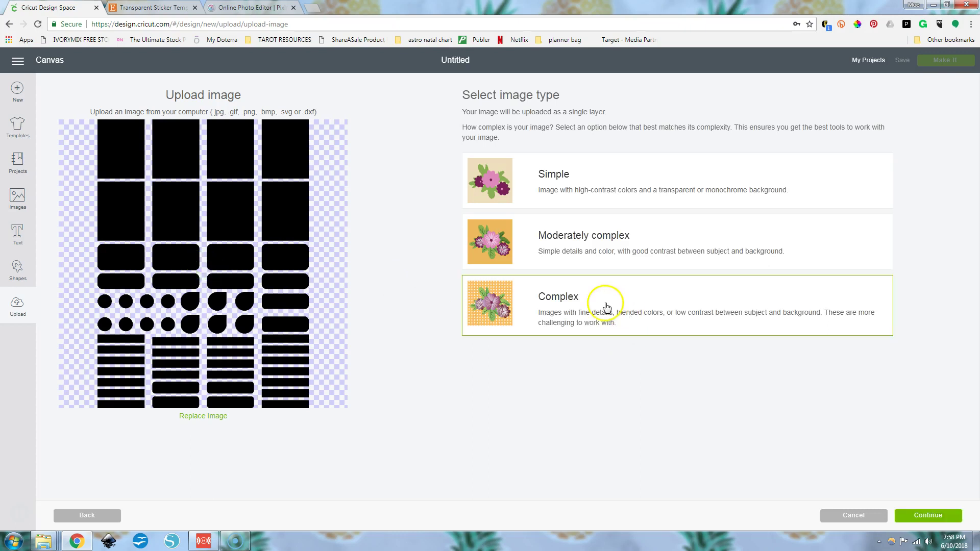
left_click(941, 518)
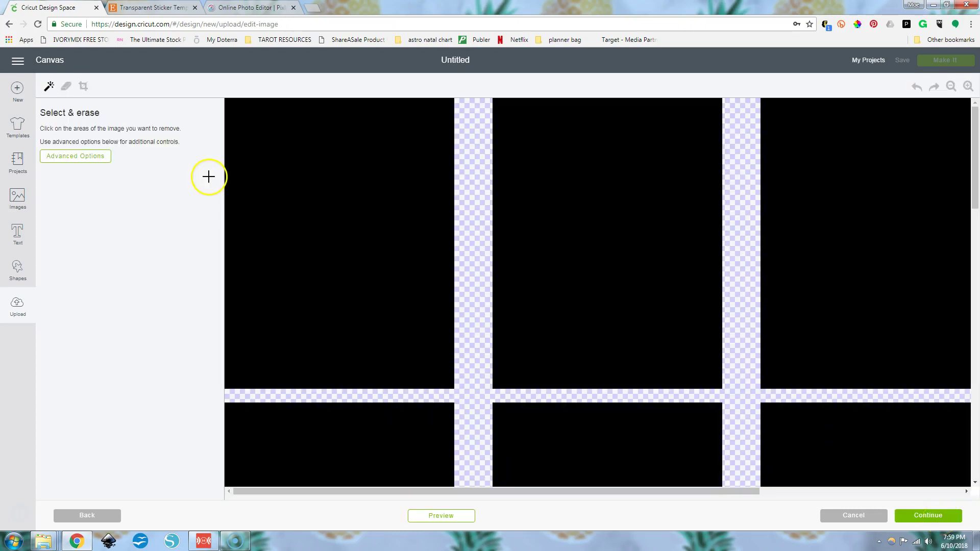
Step: Skip erasing and save the blackout upload as a cut image
left_click(942, 518)
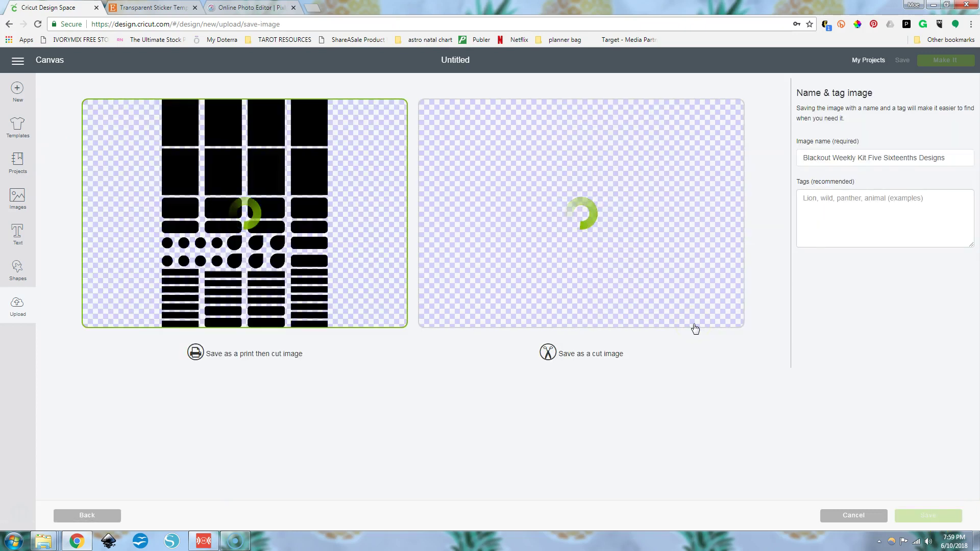
left_click(598, 233)
left_click(568, 206)
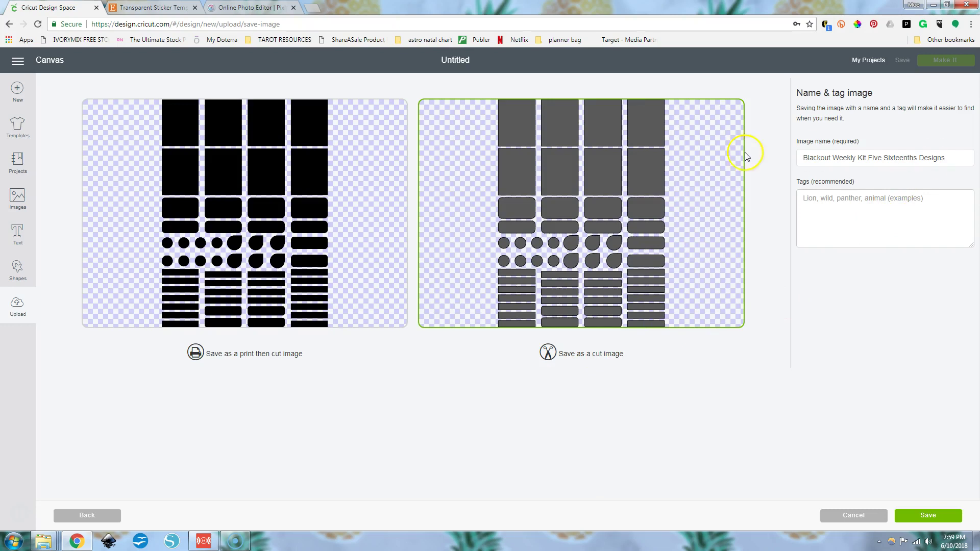
left_click(938, 517)
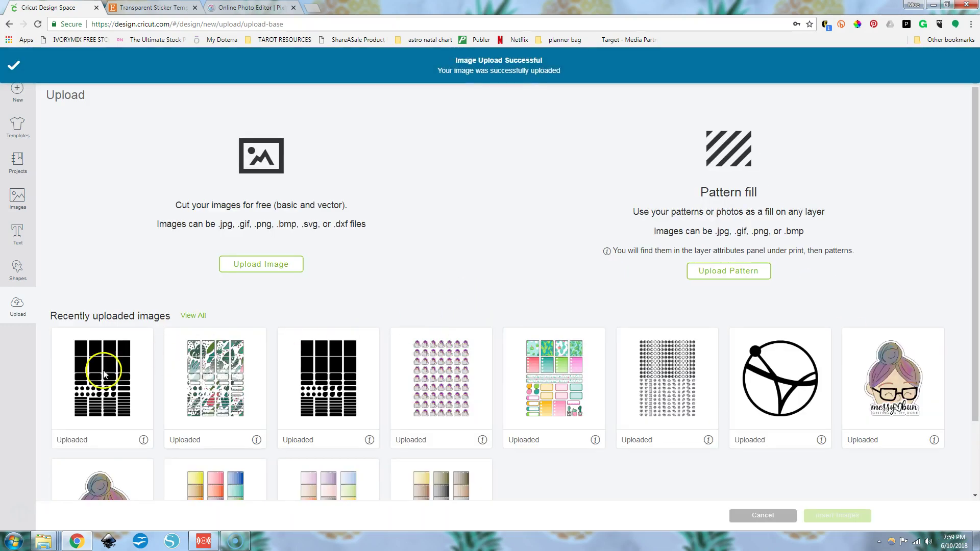
Step: Insert the leafy Patterns (3) and blackout thumbnails onto the canvas together
left_click(214, 380)
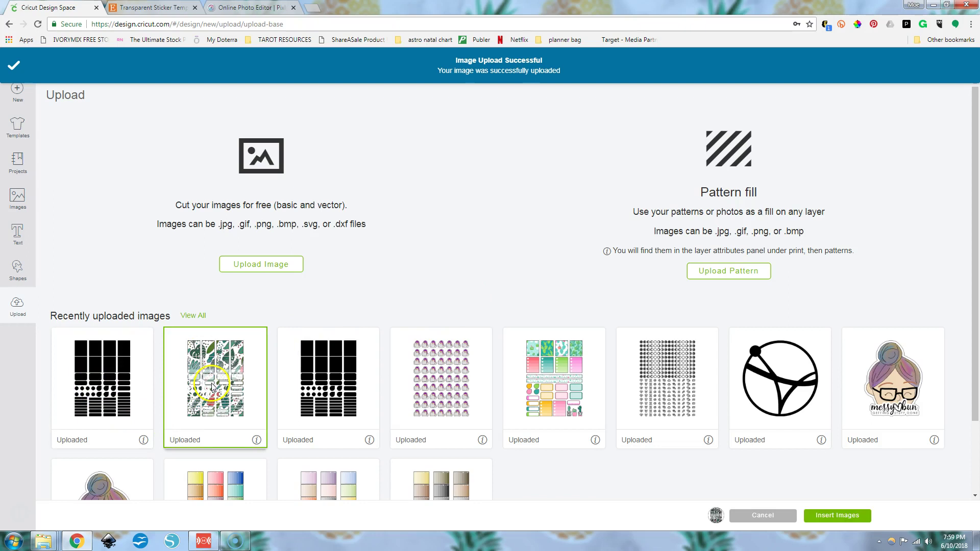
left_click(111, 387)
left_click(847, 517)
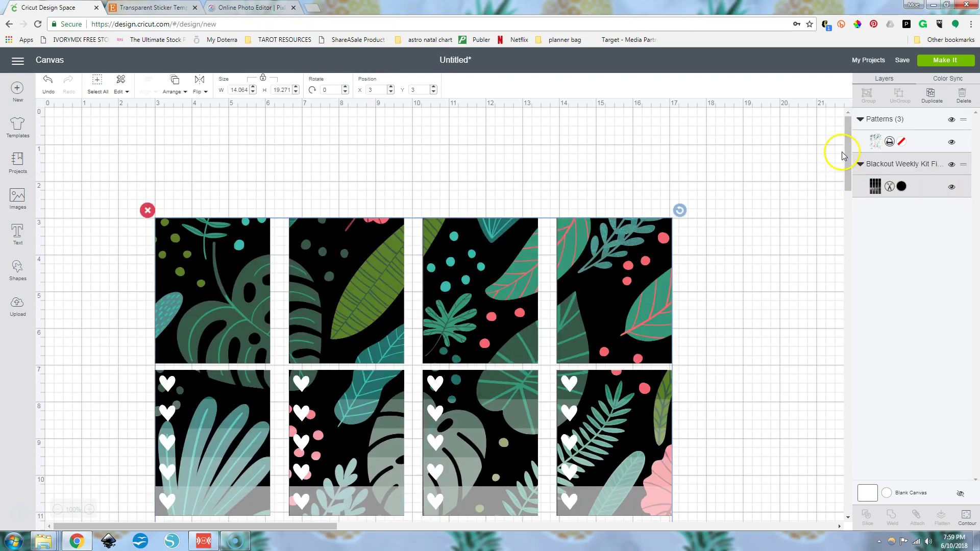
Step: Resize the whole sticker design to 6.75 in wide by 9.25 in high, proportions unlocked
left_click(873, 142)
left_click(901, 187)
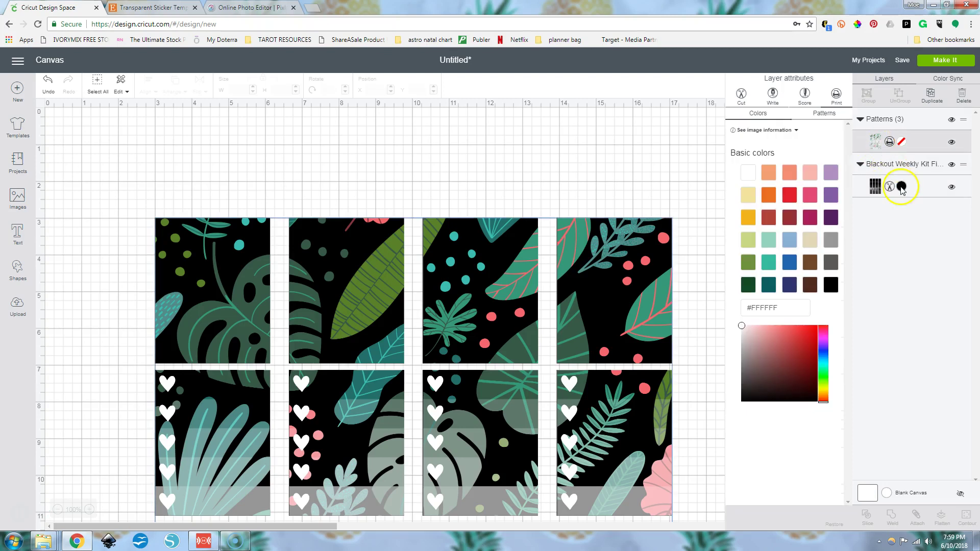
left_click(903, 164)
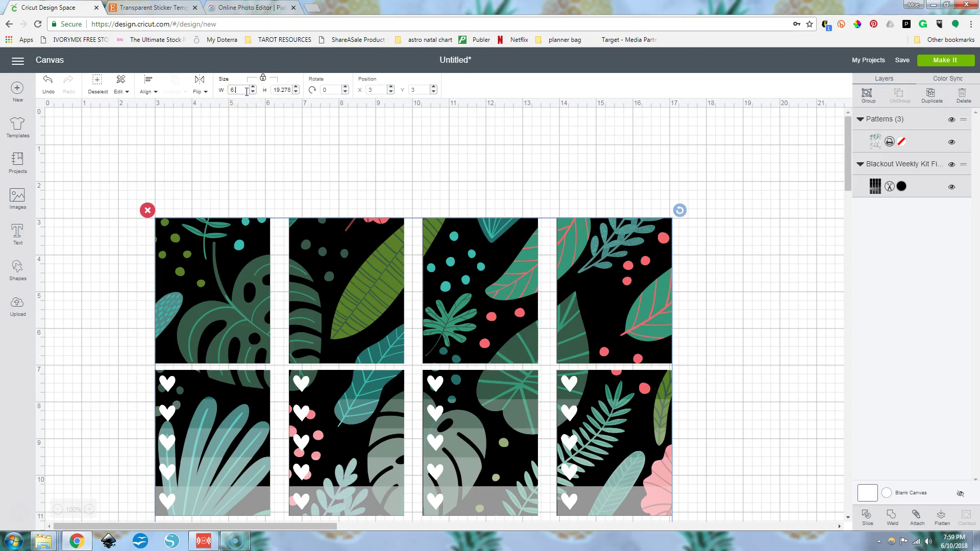
key("Tab")
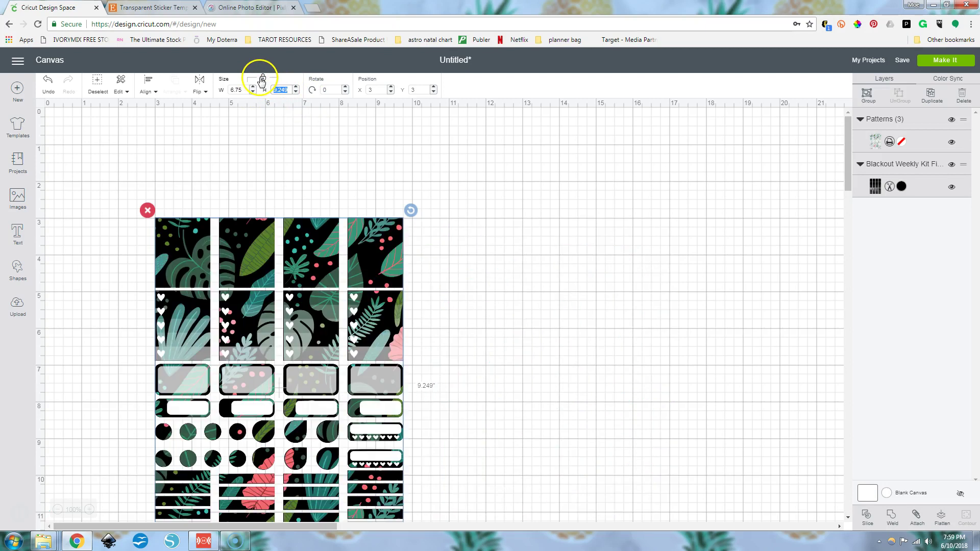
left_click(262, 79)
left_click(291, 89)
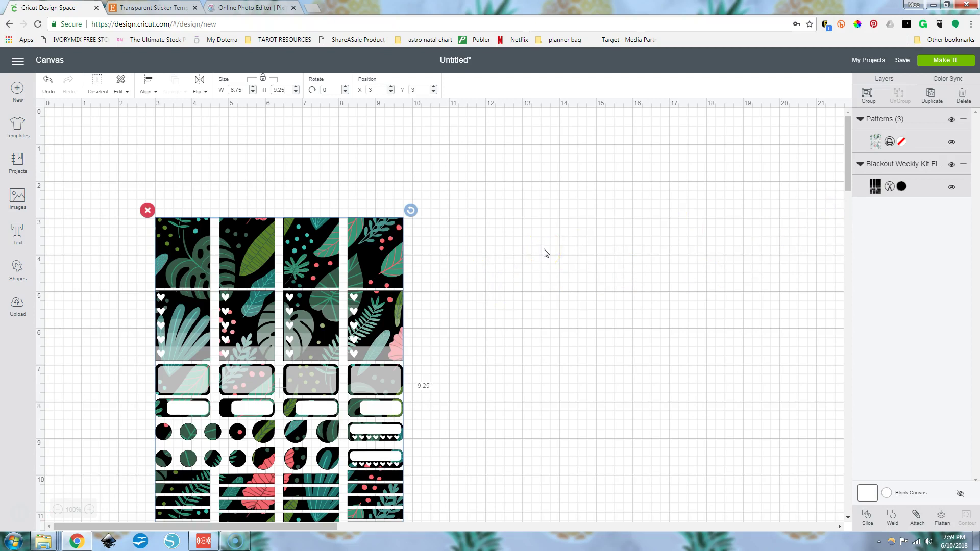
left_click(575, 321)
Step: Make the blackout layer white and change its linetype from Cut to Print
left_click(887, 187)
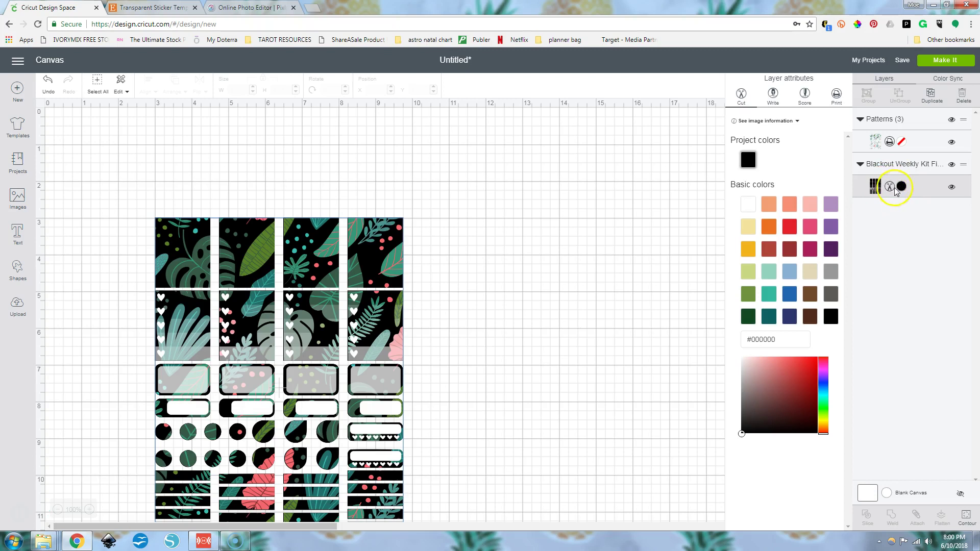
left_click(876, 142)
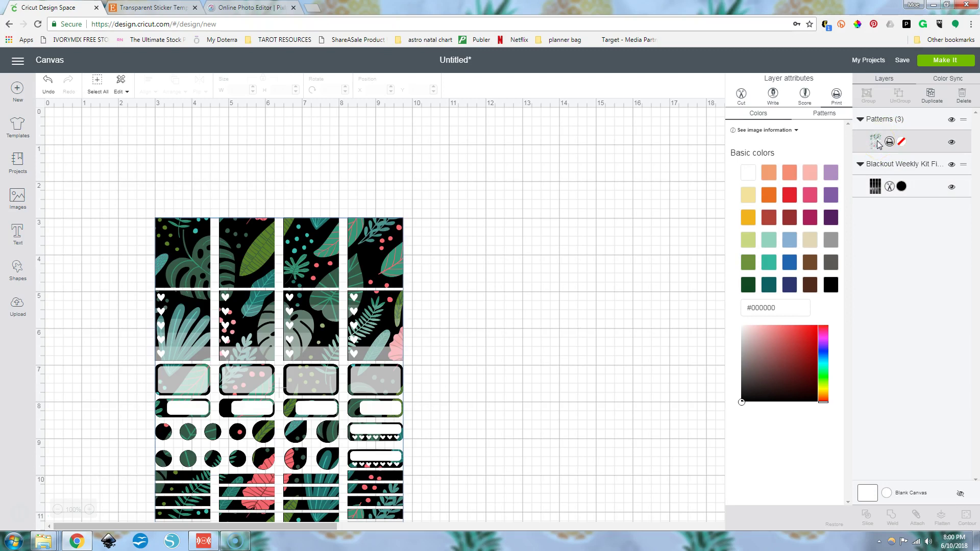
left_click(875, 186)
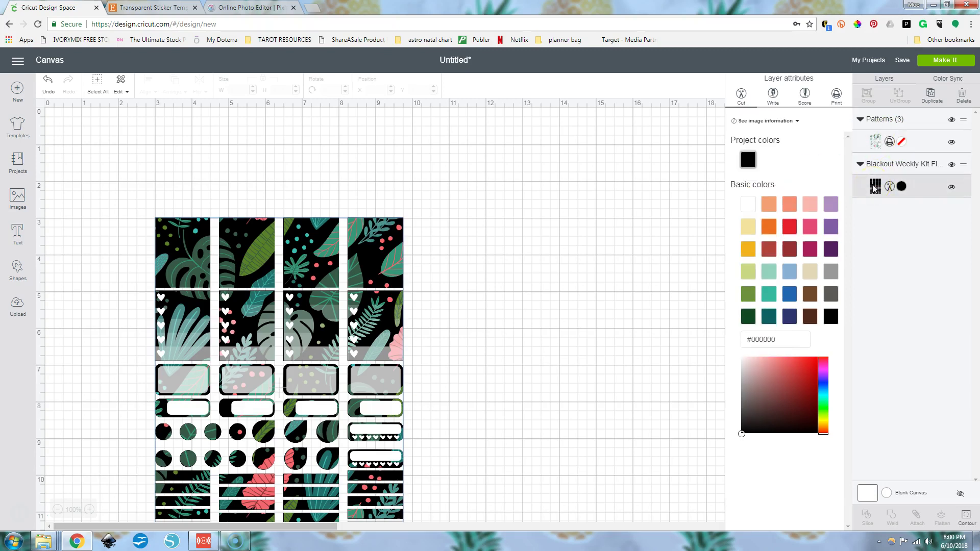
left_click(750, 207)
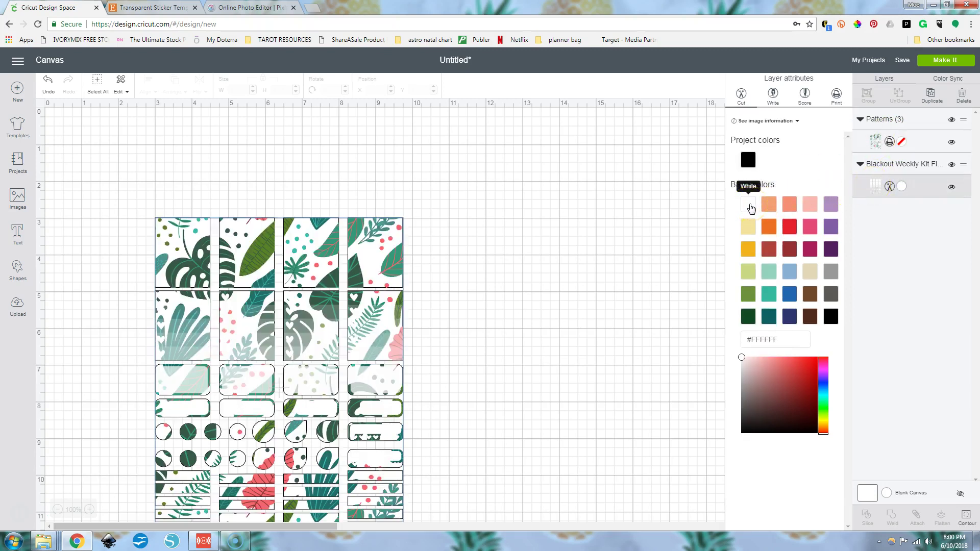
left_click(908, 202)
left_click(837, 96)
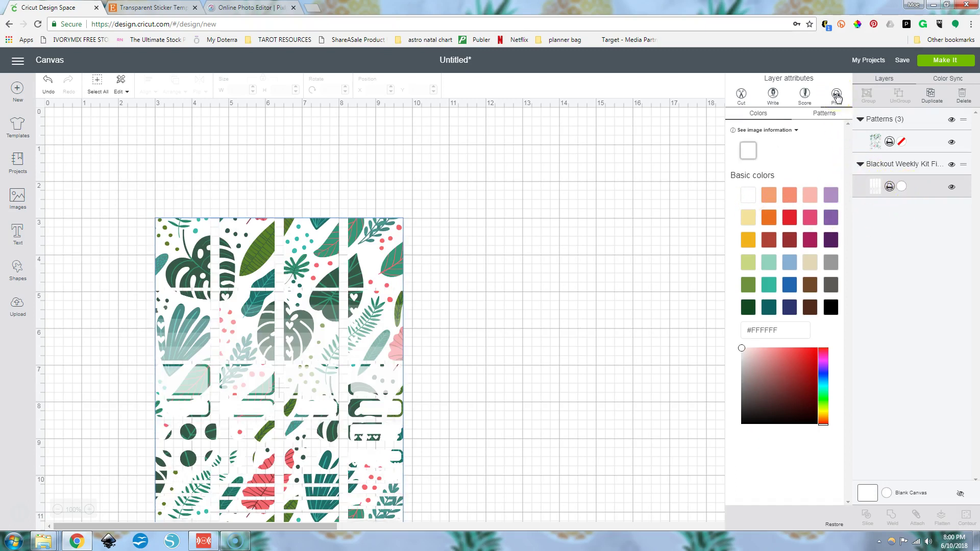
Step: Try orange, green and purple on the blackout layer, then settle on white
left_click(769, 197)
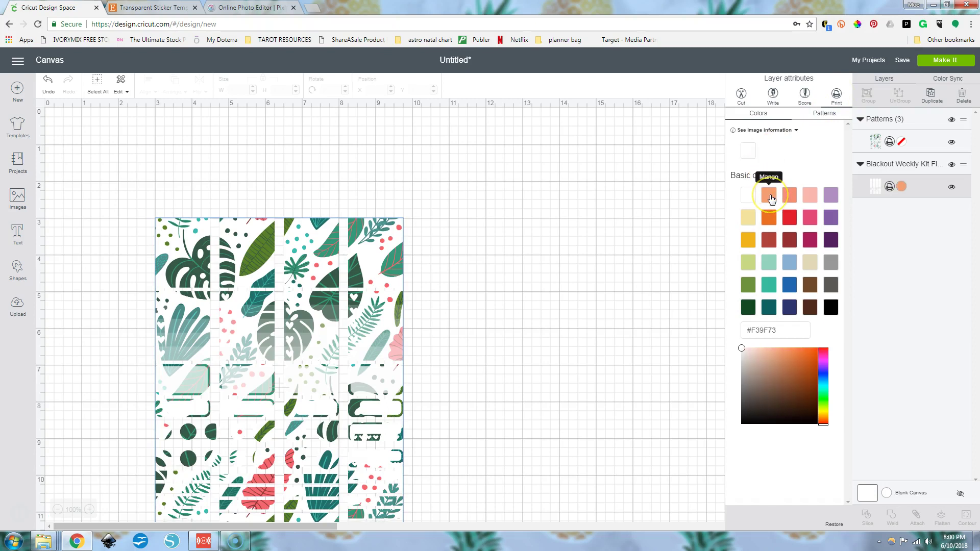
left_click(769, 220)
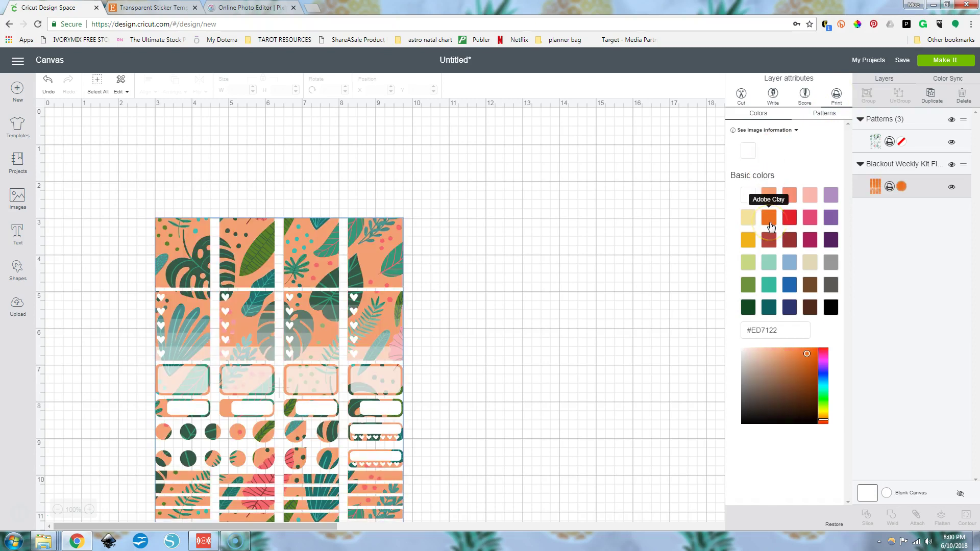
left_click(748, 285)
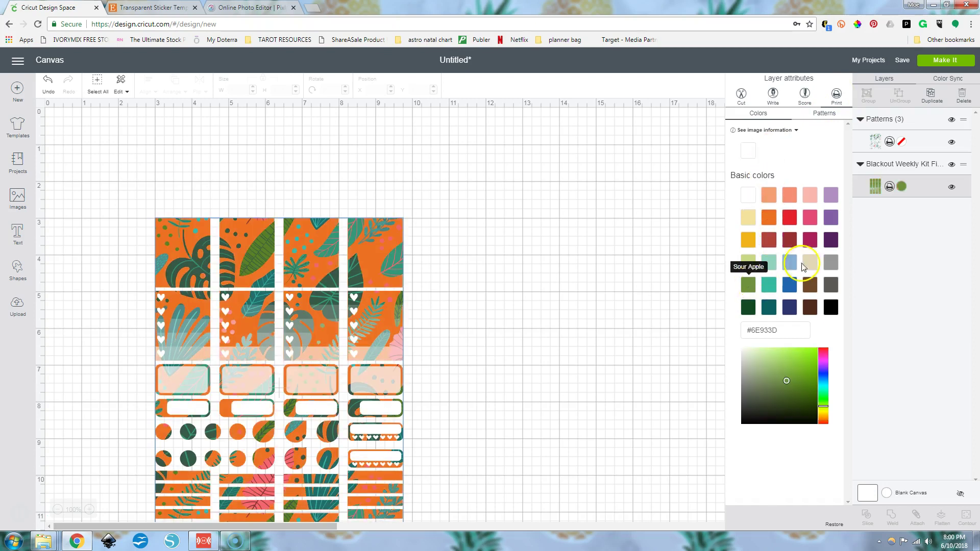
left_click(831, 220)
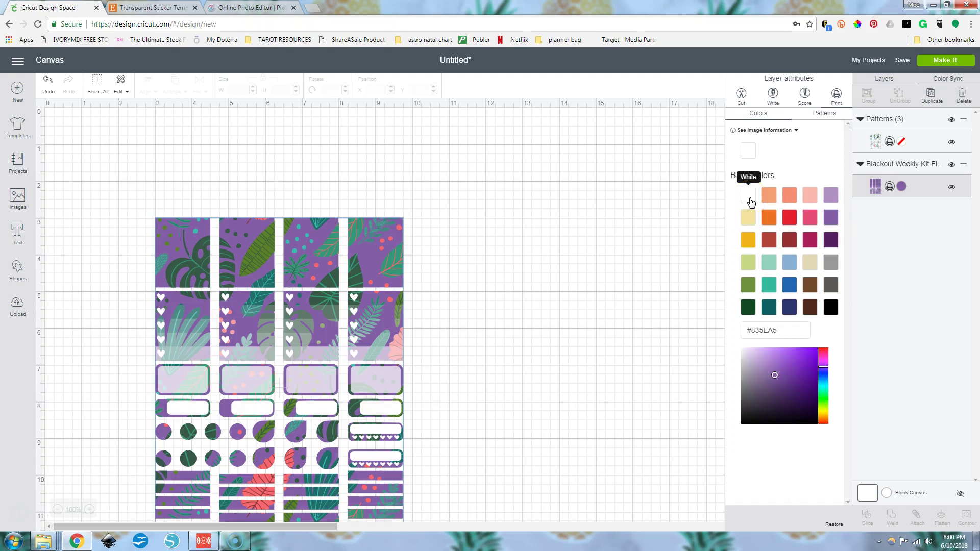
left_click(750, 199)
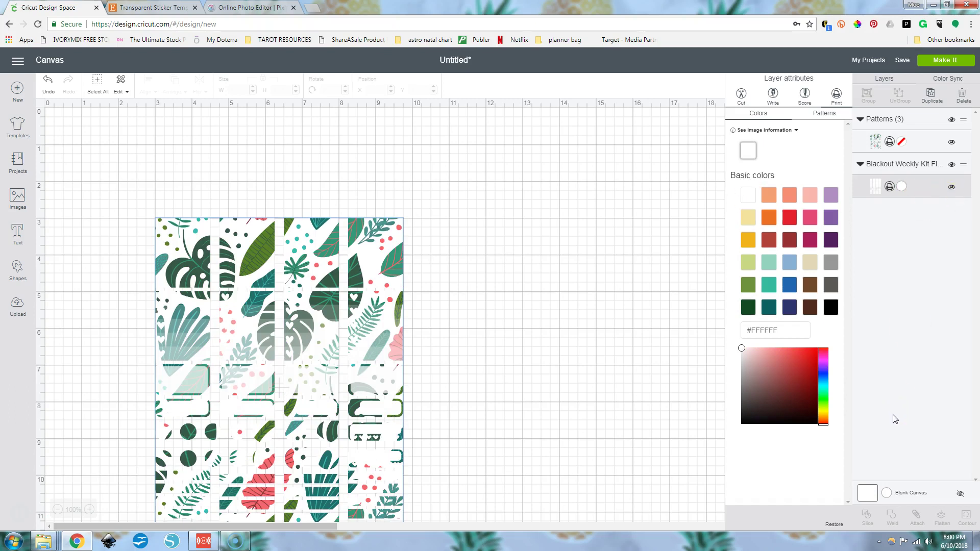
Step: Marquee-select the leafy pattern and blackout layers and flatten them into one printable image
left_click_drag(886, 278, 885, 251)
left_click(874, 137)
left_click(877, 127)
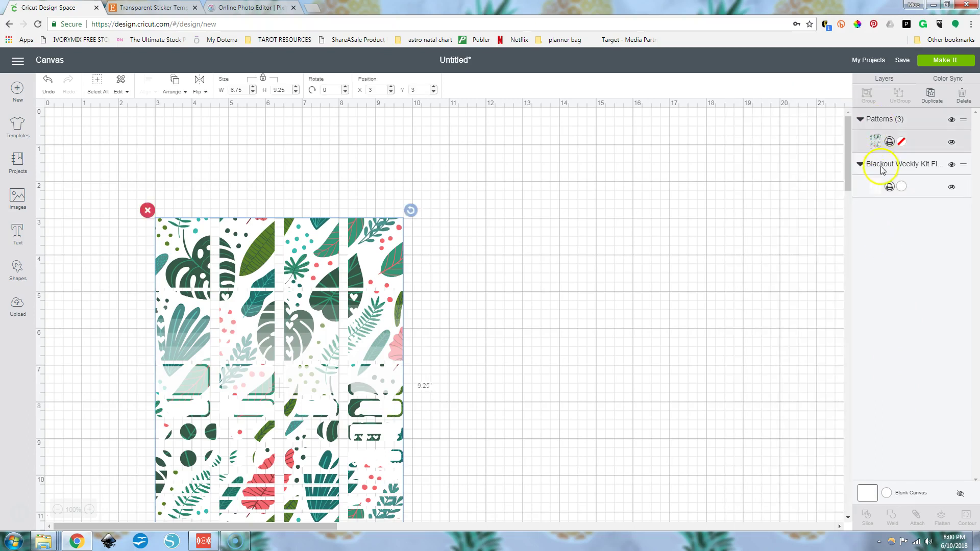
left_click(639, 290)
scroll(638, 288, "down", 5)
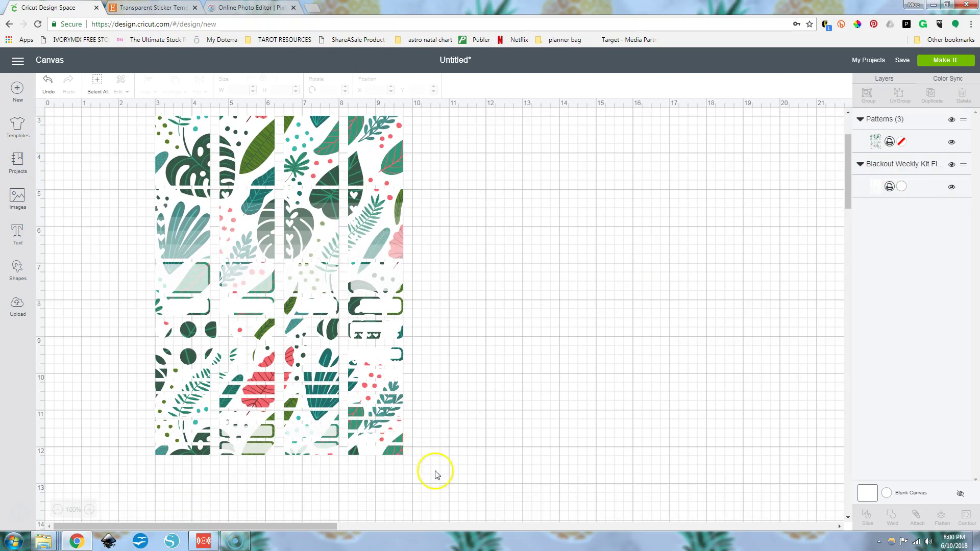
left_click_drag(435, 470, 126, 114)
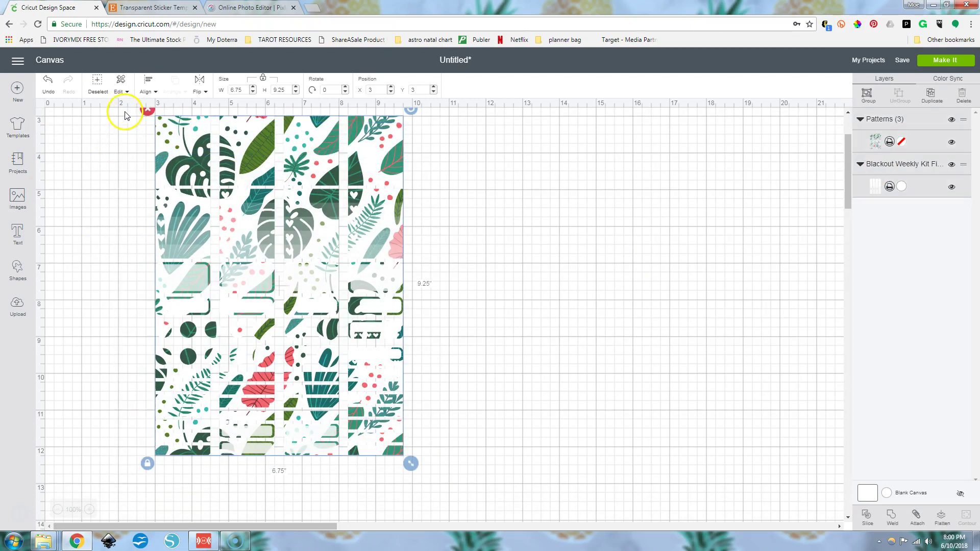
left_click(481, 382)
scroll(475, 409, "up", 2)
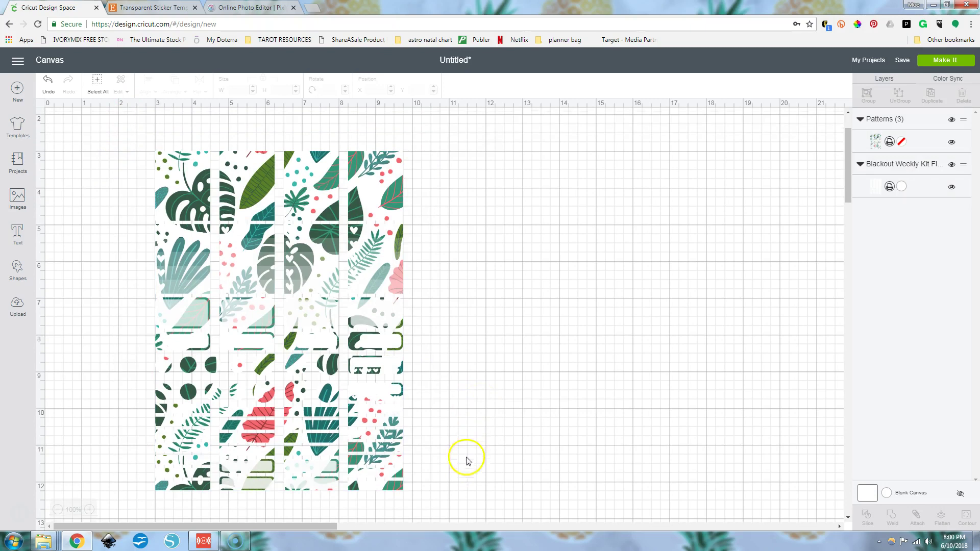
left_click_drag(444, 512, 137, 151)
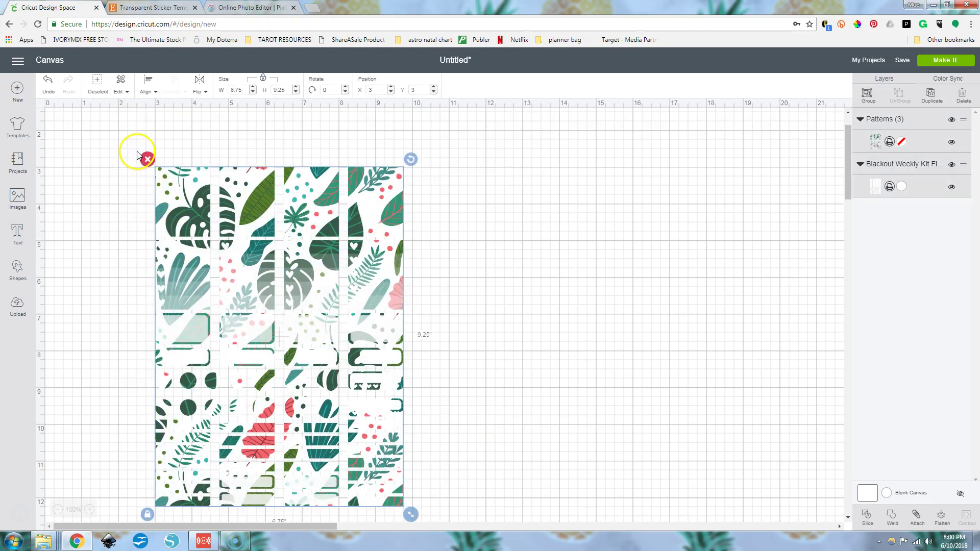
left_click(941, 517)
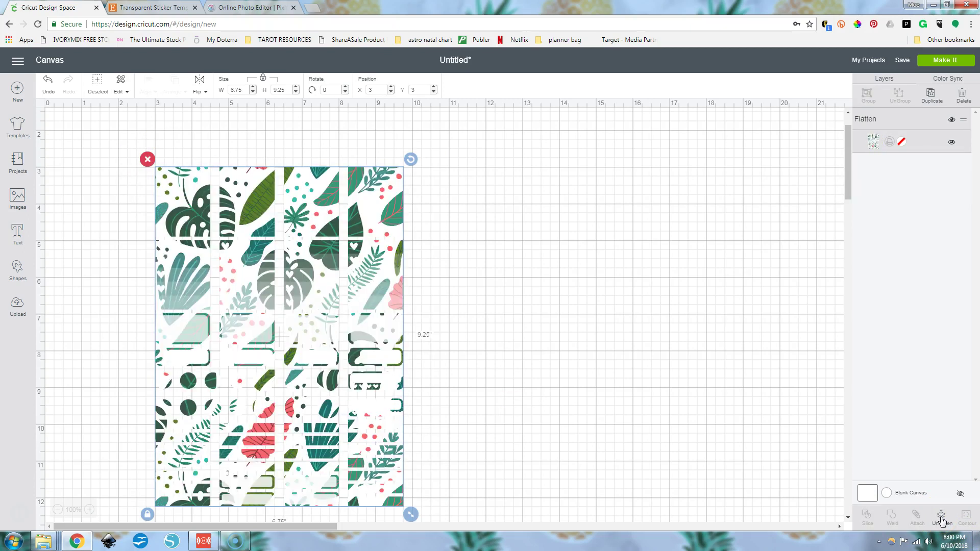
left_click(935, 69)
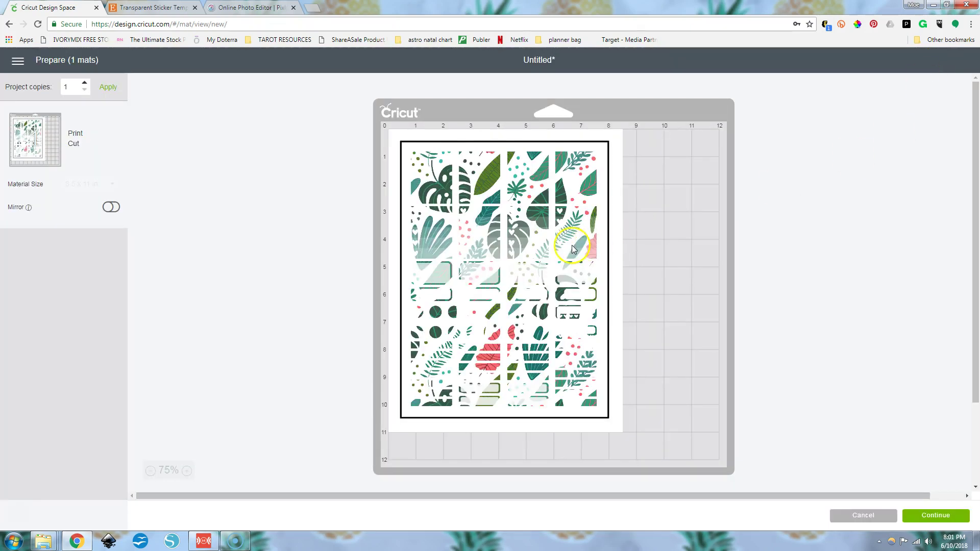
left_click(524, 274)
left_click(419, 148)
left_click(456, 153)
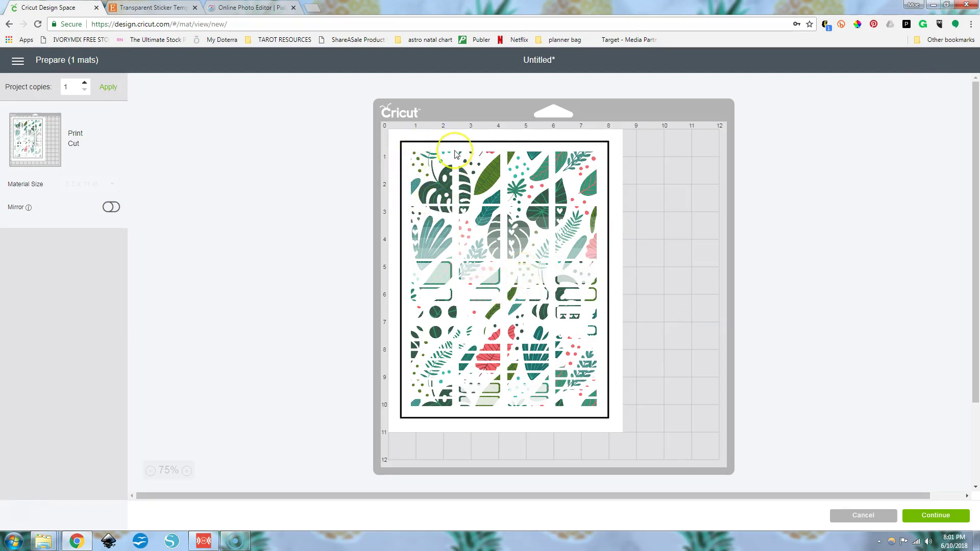
left_click(451, 180)
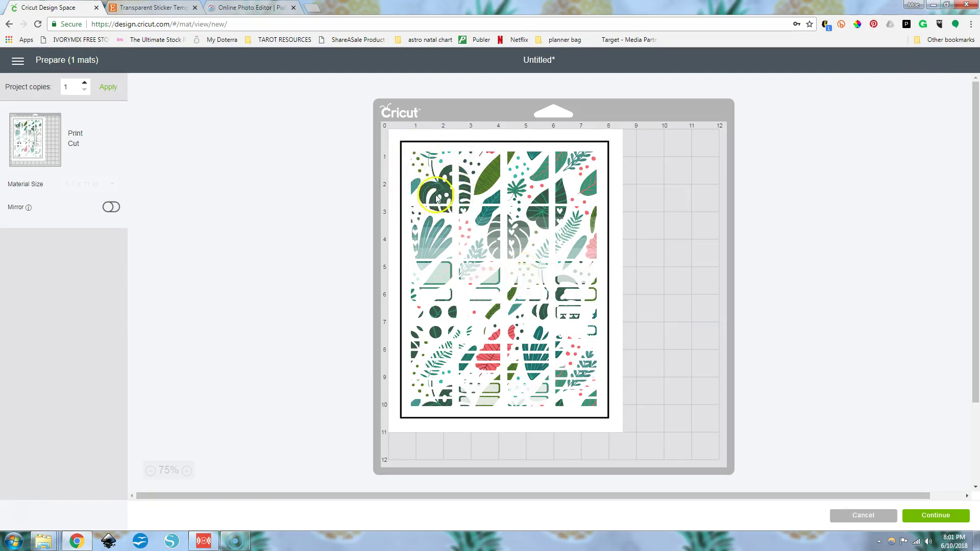
left_click(477, 206)
left_click(888, 517)
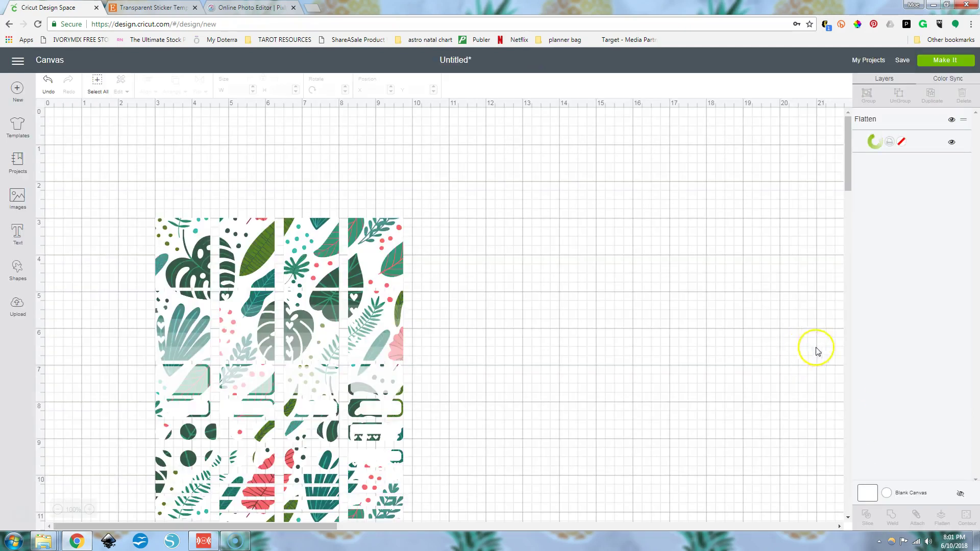
Step: Undo the flatten and recolour the blackout layer Lilac purple
left_click(48, 82)
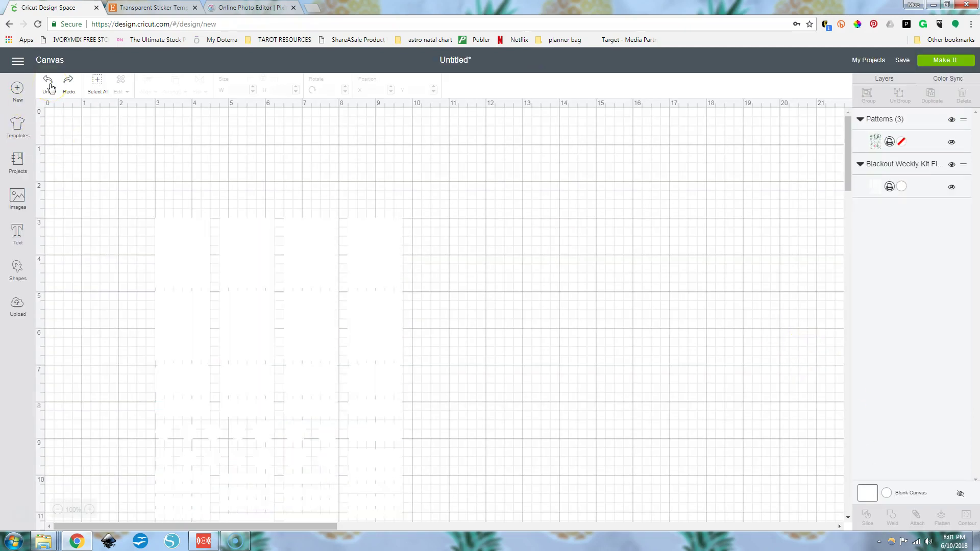
left_click(899, 186)
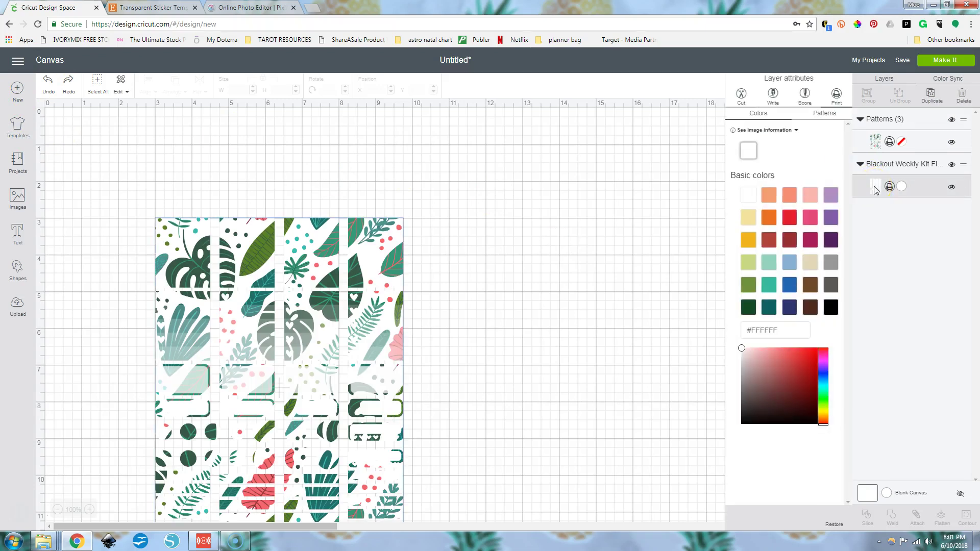
left_click(830, 195)
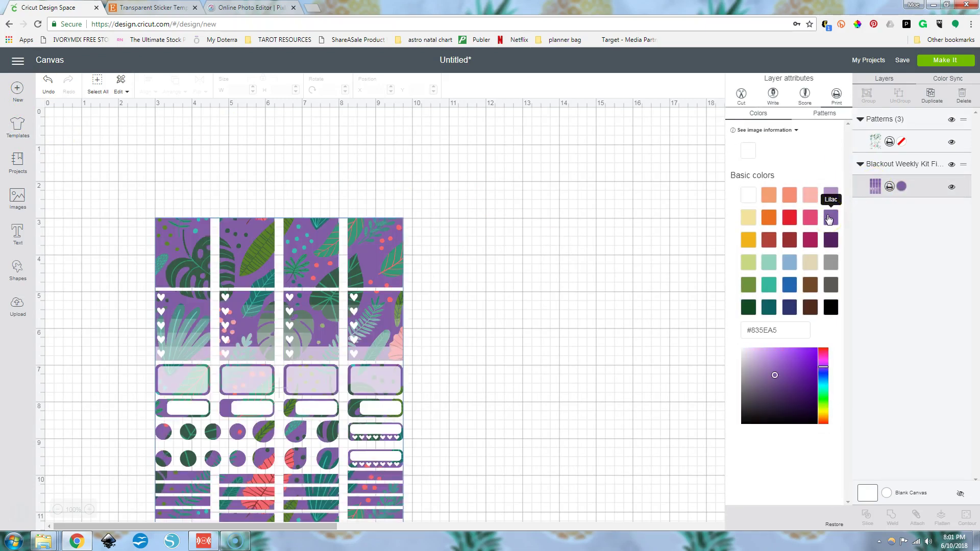
Step: Flatten both layers again and preview the sheet on the print-then-cut mat
left_click(892, 126, "shift")
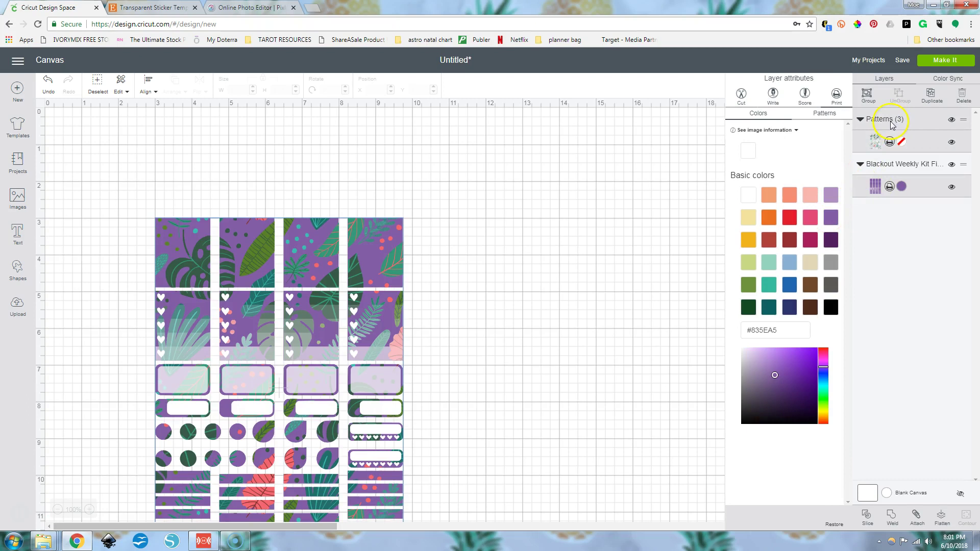
left_click(941, 518)
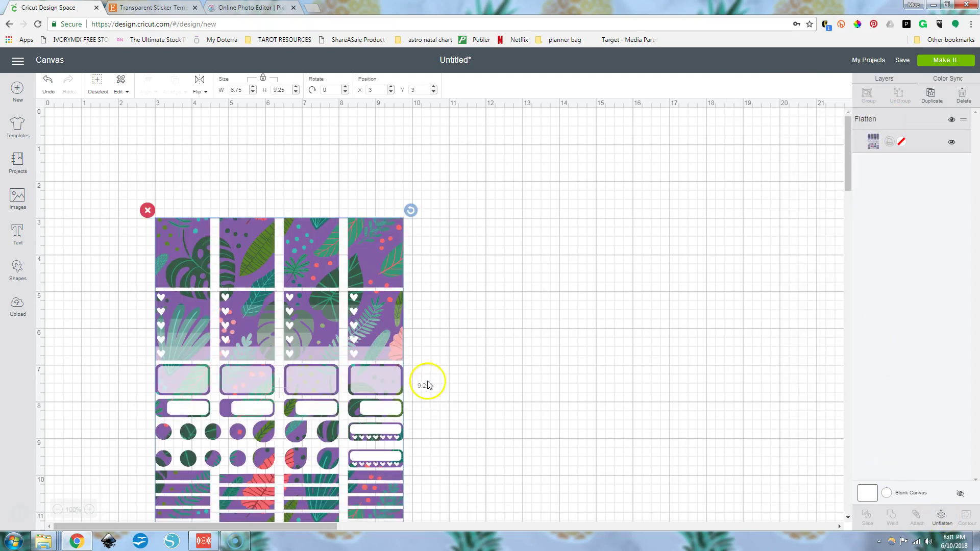
left_click(959, 61)
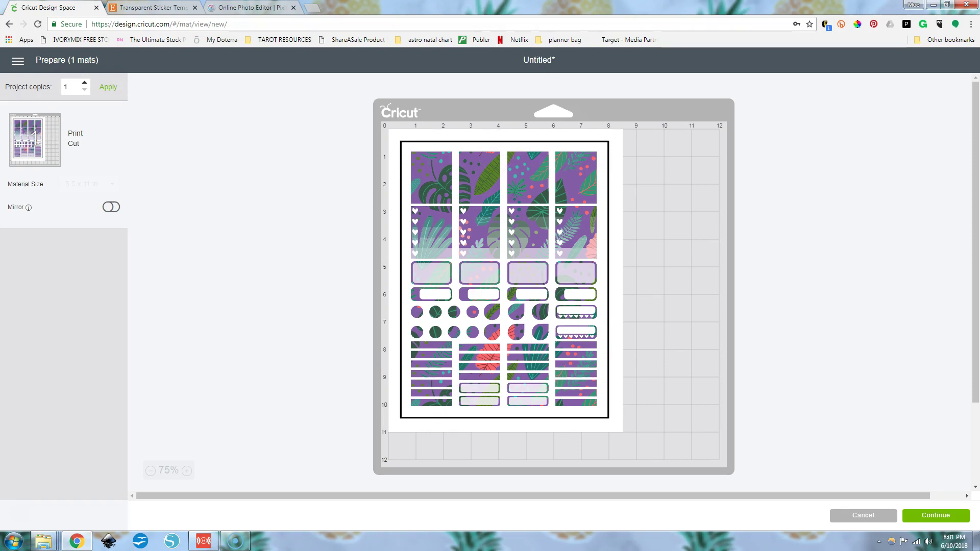
Step: Go to the Etsy tab and open the fivesixteenths shop page
left_click(146, 8)
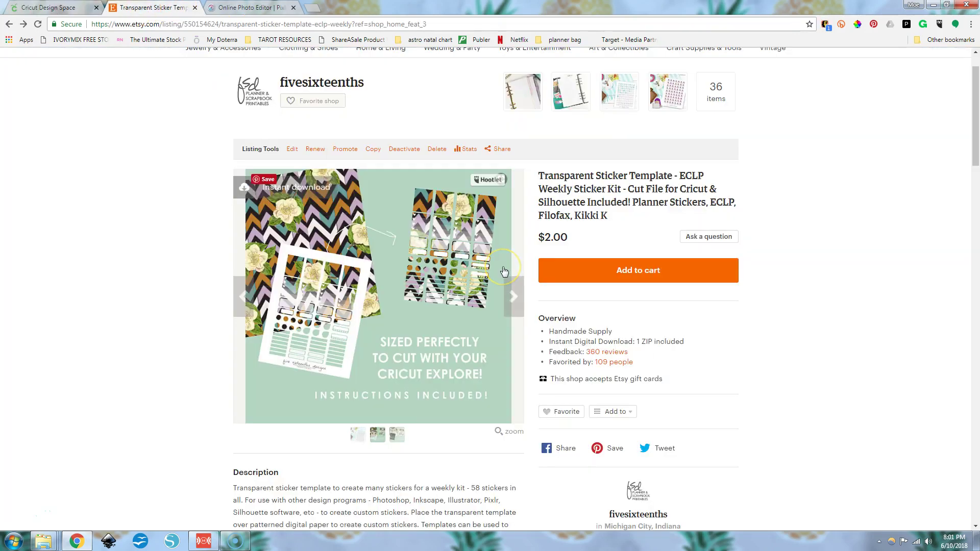
scroll(504, 271, "down", 1)
scroll(504, 272, "up", 1)
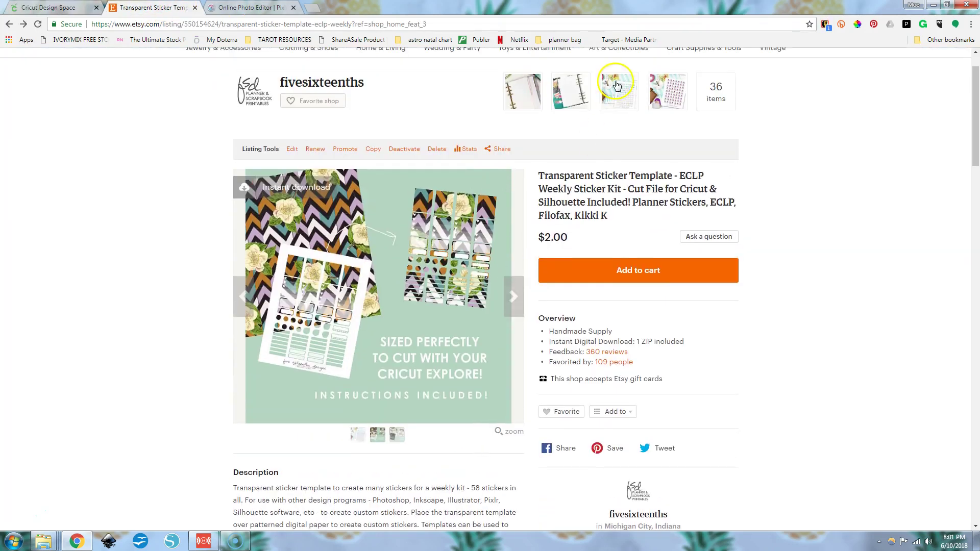
left_click(613, 97)
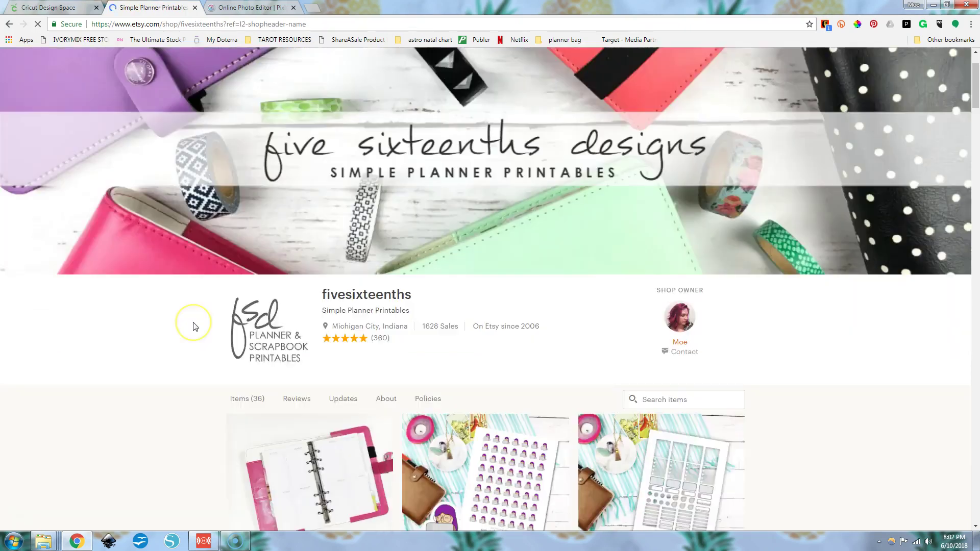
Step: Find and open the $2.00 Transparent Sticker Template – ECLP Weekly Sticker Kit listing
scroll(192, 326, "down", 10)
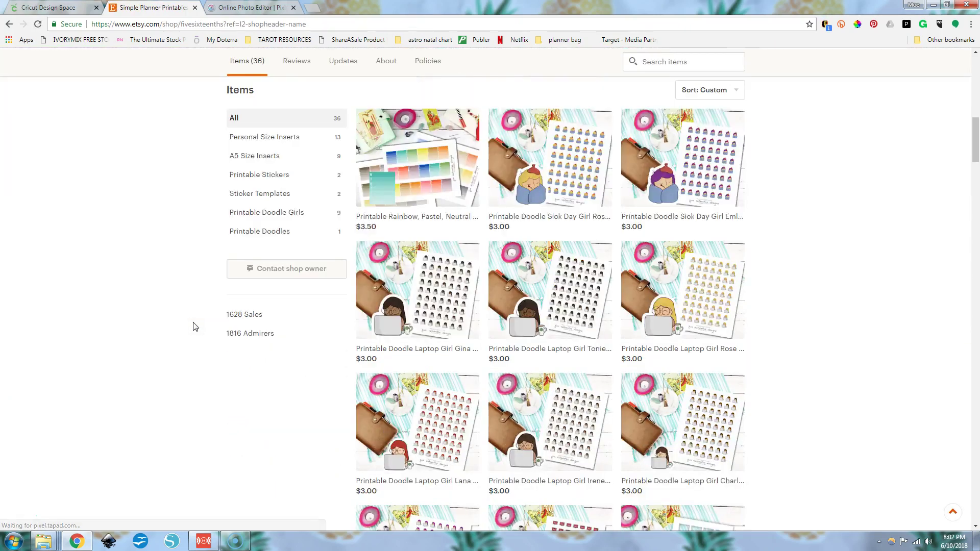
scroll(193, 326, "up", 1)
scroll(193, 326, "down", 7)
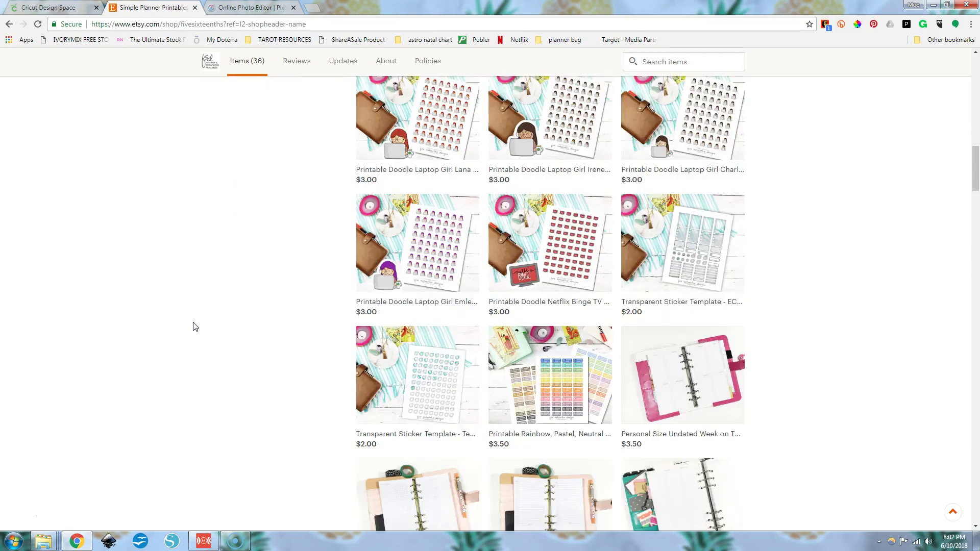
scroll(194, 327, "down", 3)
scroll(195, 326, "up", 4)
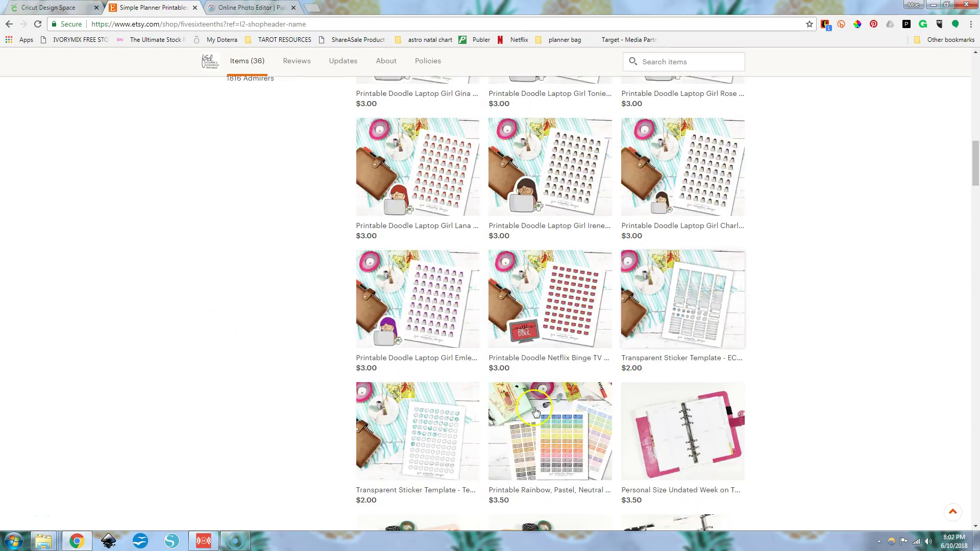
scroll(328, 330, "up", 4)
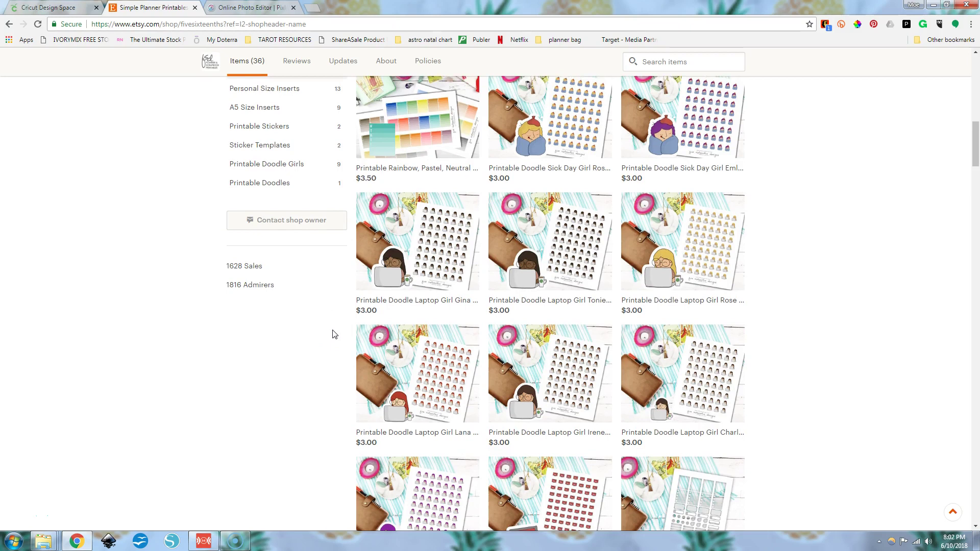
scroll(335, 333, "up", 3)
scroll(335, 333, "down", 5)
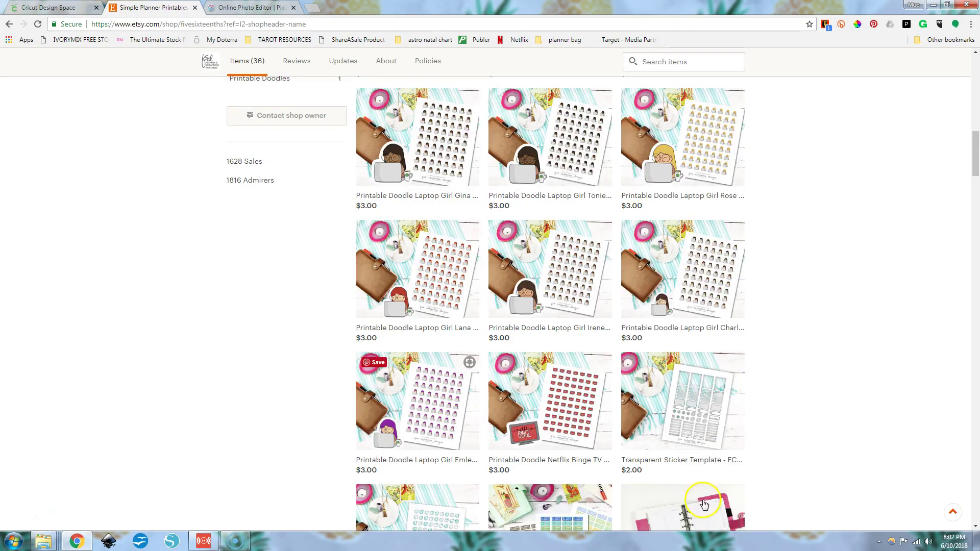
left_click(673, 412)
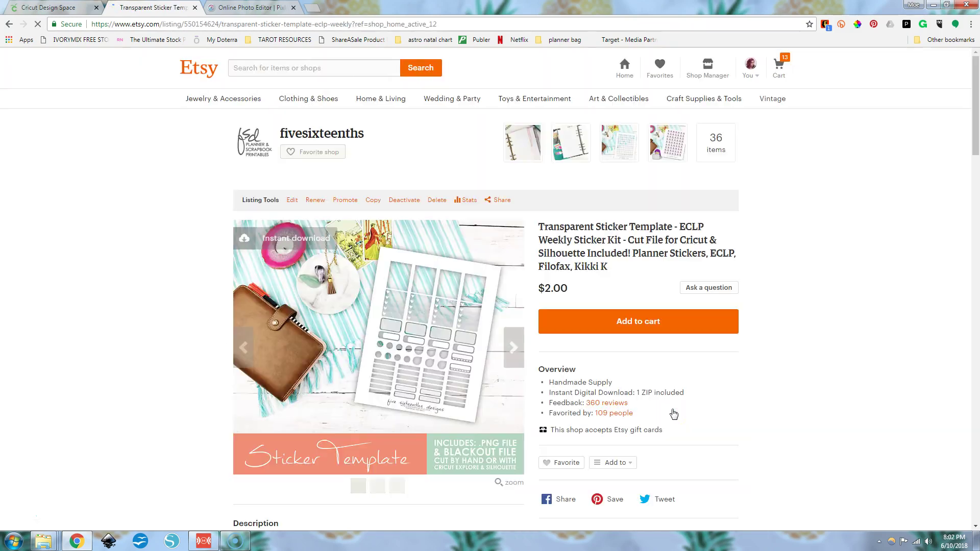